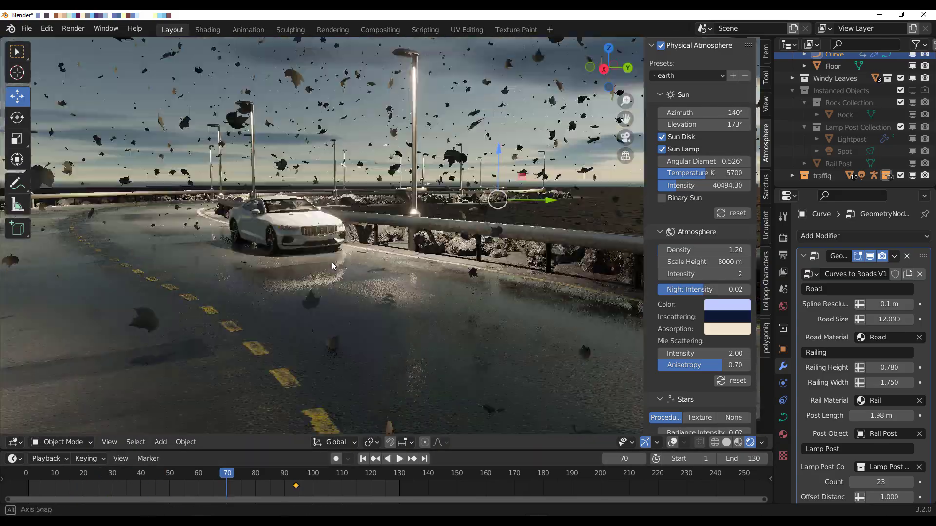
Select the windy leaves blowing above the road and set their count to 1209
key(space)
scroll(863, 351, down, 3)
click(385, 142)
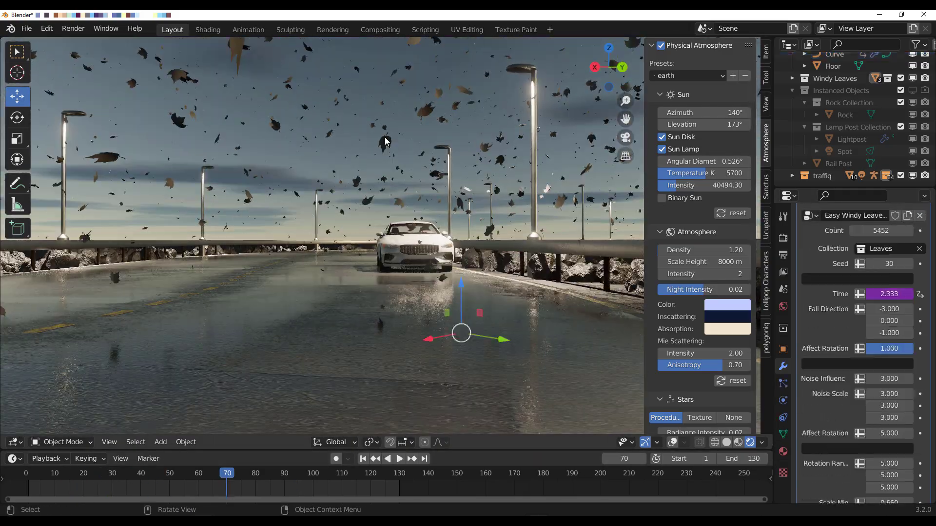
scroll(881, 290, up, 3)
middle_drag(341, 205, 414, 238)
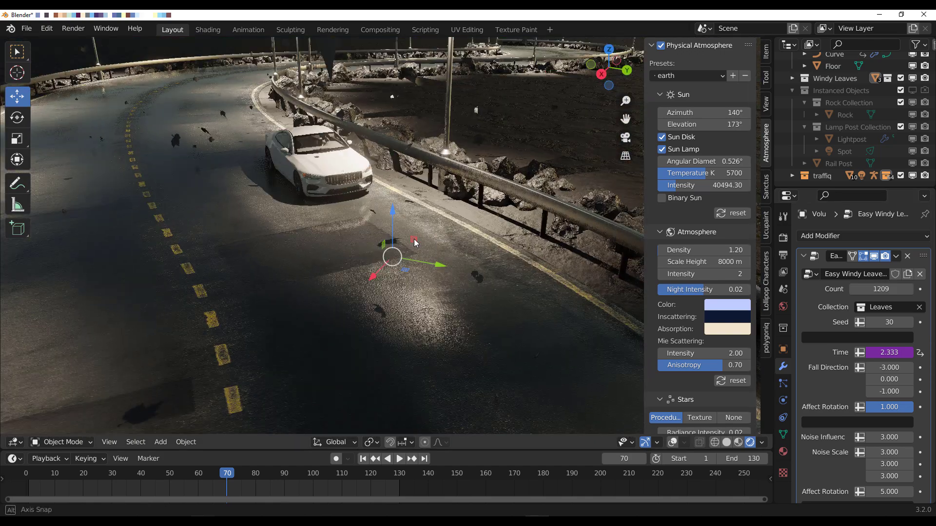
Edit the road curve and extend the road's end in top view with new Curve Pen points
scroll(414, 239, down, 6)
click(345, 322)
key(Tab)
middle_drag(345, 322, 253, 288)
click(173, 304)
click(17, 250)
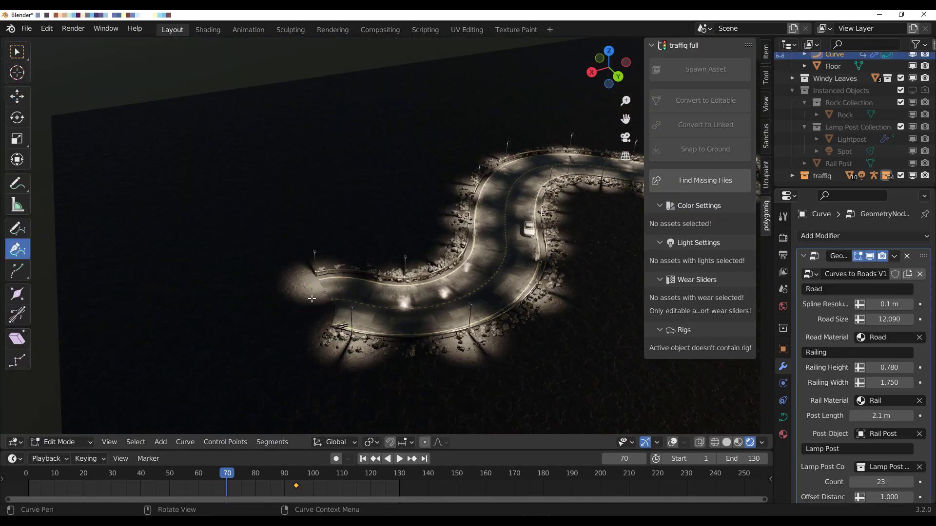
click(609, 51)
click(538, 214)
shift+middle_drag(567, 287, 355, 330)
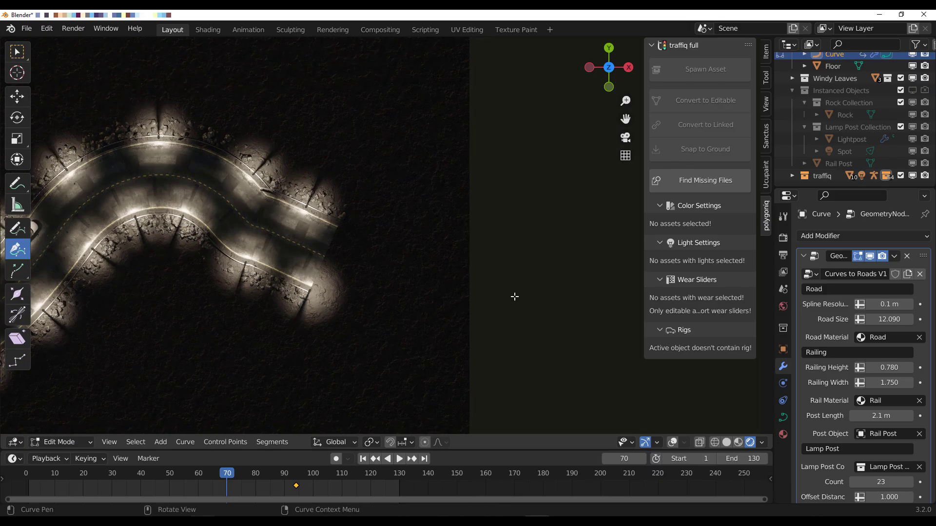
click(556, 312)
click(17, 96)
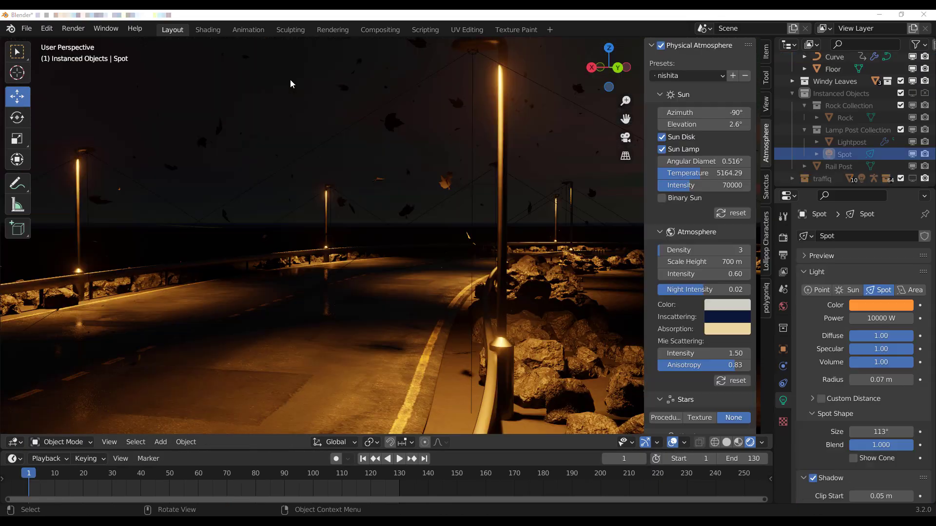
Play the animation, select the road curve and set the lamp post count in its Curves to Roads modifier to 17
key(space)
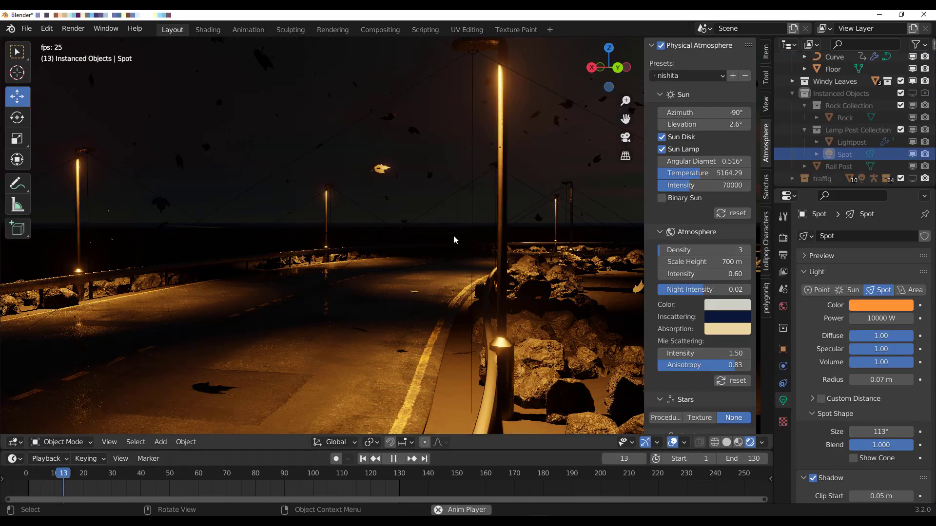
click(320, 271)
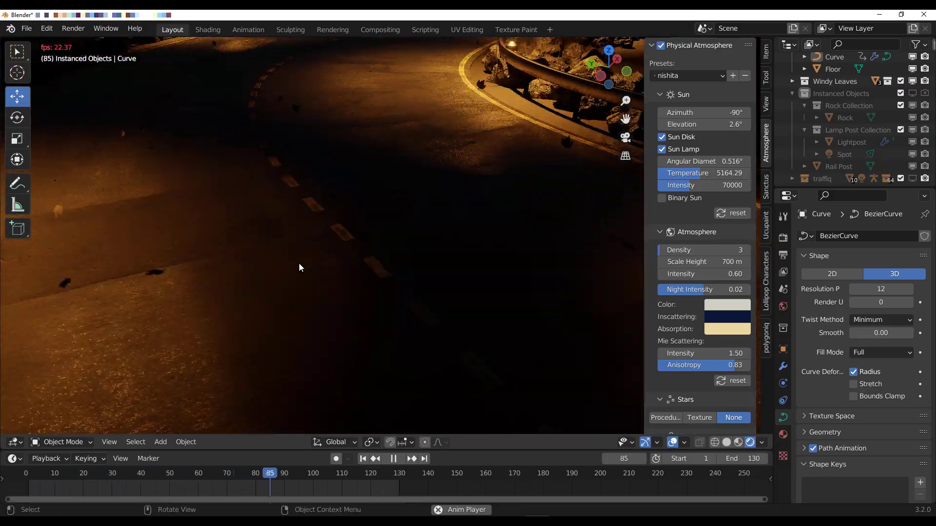
click(783, 366)
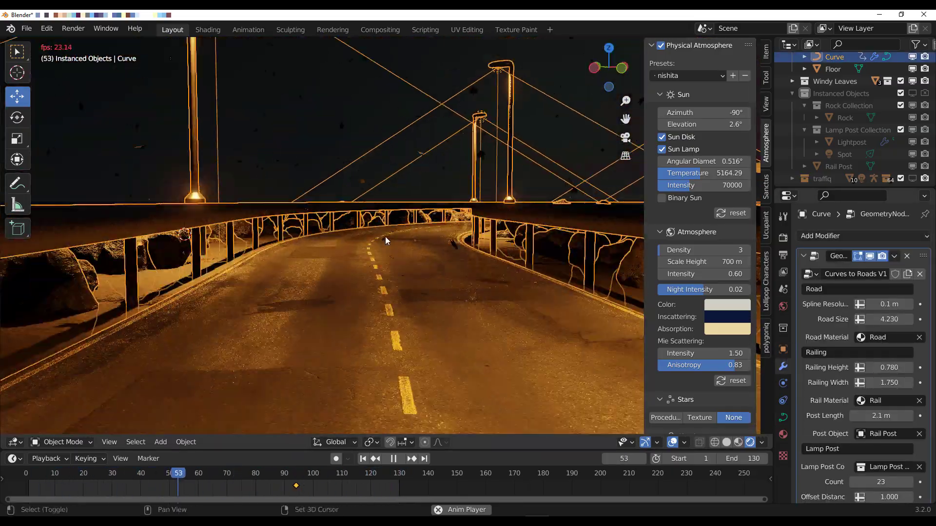
scroll(881, 368, down, 5)
drag(881, 368, 854, 368)
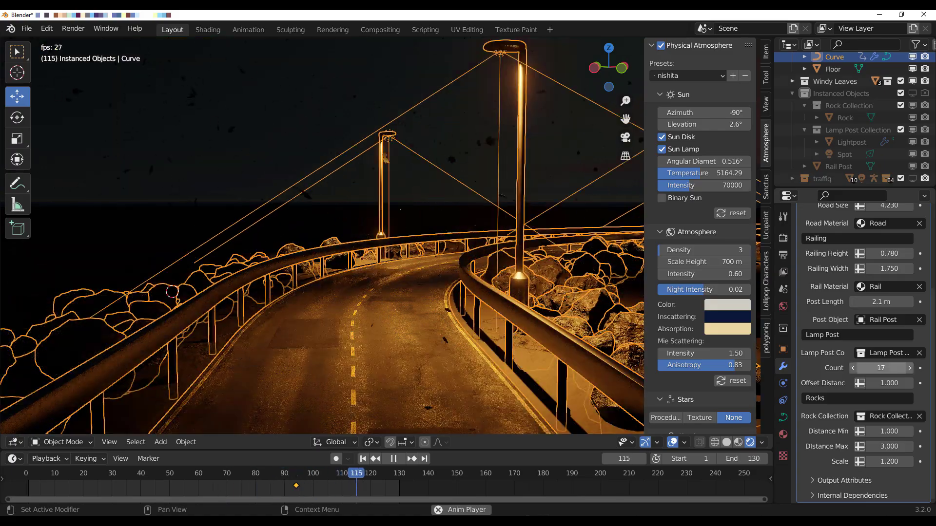
Adjust the rocks' scale and minimum distance in the road curve's Curves to Roads modifier
mouse_move(379, 299)
middle_down()
mouse_move(390, 293)
mouse_move(375, 317)
middle_up()
drag(889, 461, 926, 447)
drag(888, 431, 933, 431)
drag(889, 461, 902, 461)
middle_drag(356, 317, 444, 282)
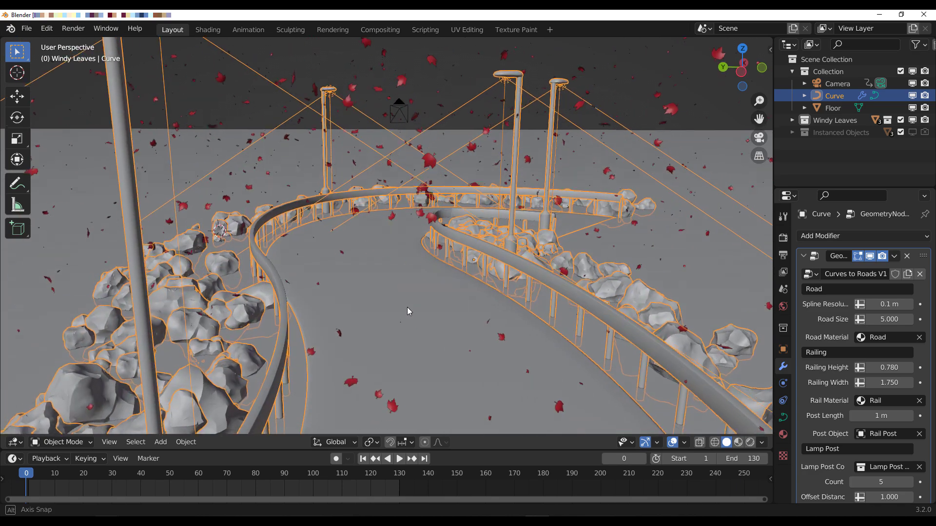
Play the falling leaves animation in solid shading and stop it, viewing the winding road from several angles
middle_drag(408, 307, 466, 301)
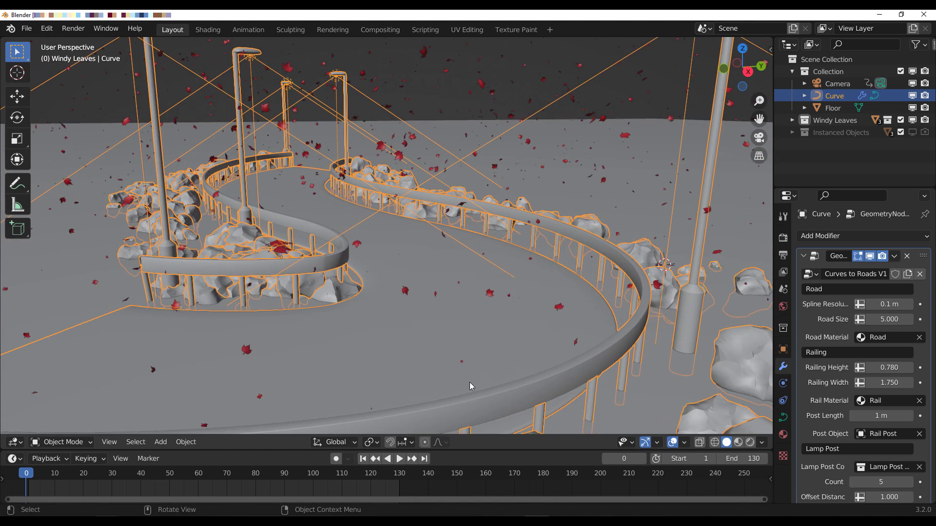
click(398, 462)
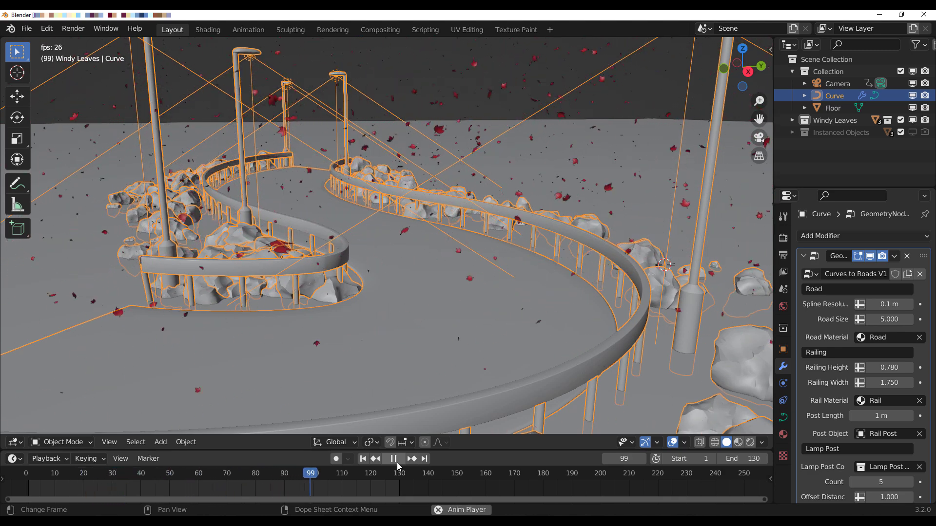
click(397, 461)
middle_drag(510, 367, 511, 343)
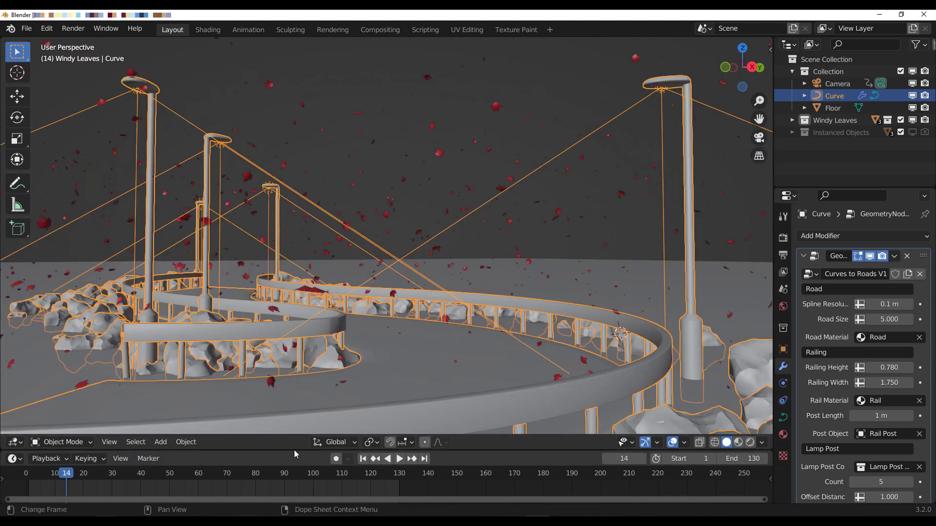
Flip the 3D viewport's header to the opposite edge and switch the viewport to rendered shading
right_click(229, 442)
click(177, 413)
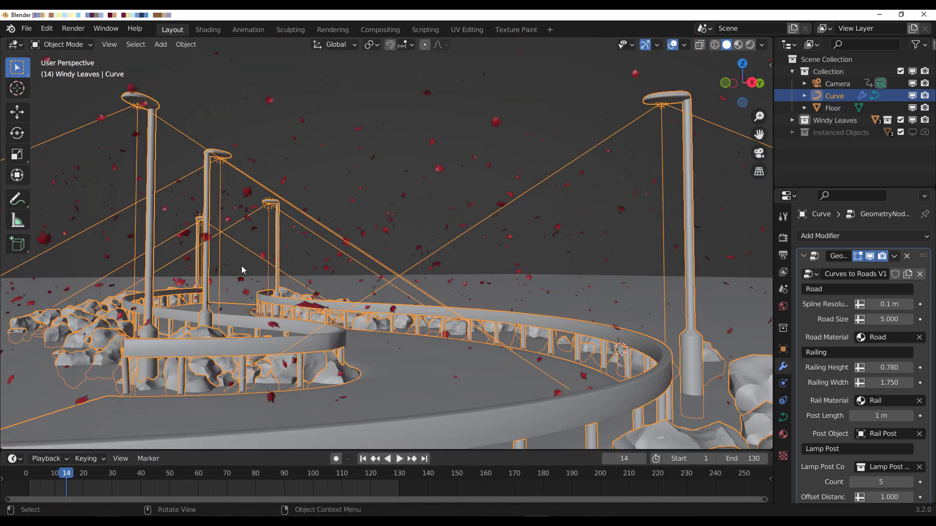
click(750, 45)
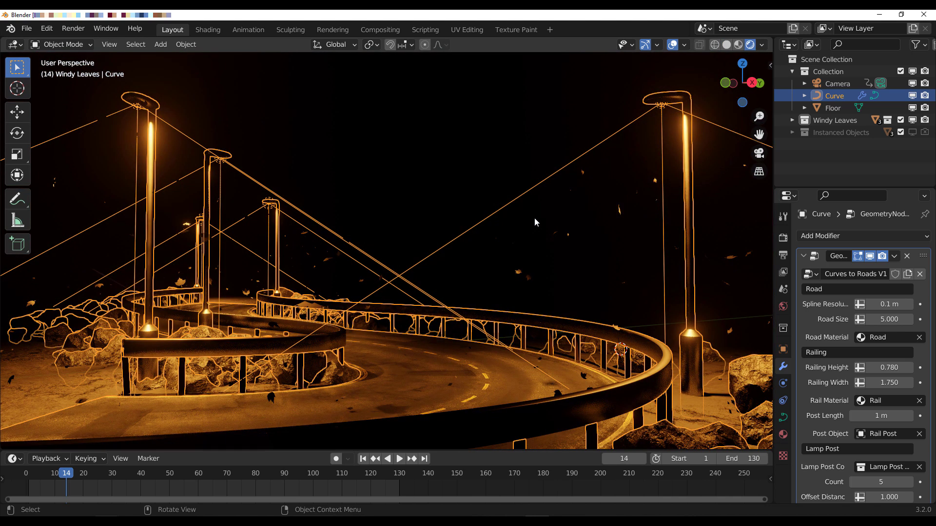
Select the windy leaves volume, play the animation in rendered shading and stop it
drag(424, 136, 475, 216)
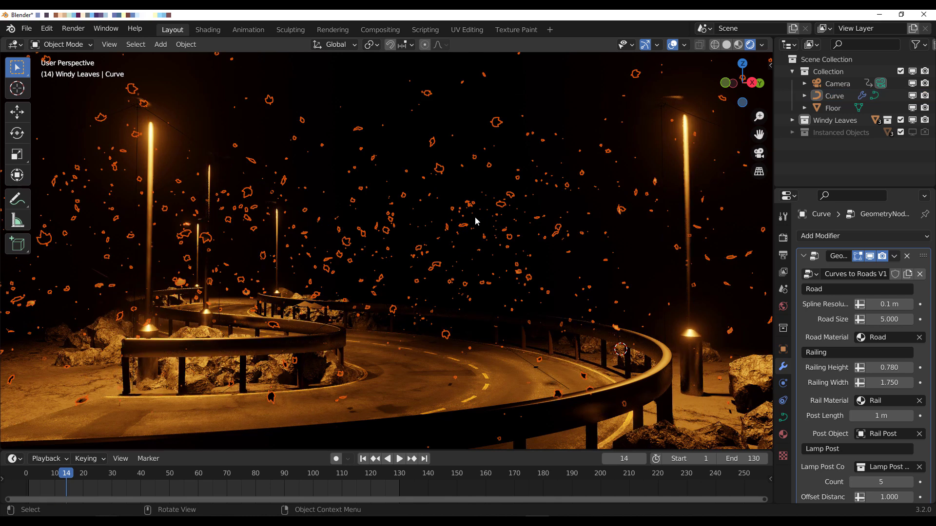
middle_drag(490, 235, 471, 236)
click(438, 129)
scroll(466, 303, up, 4)
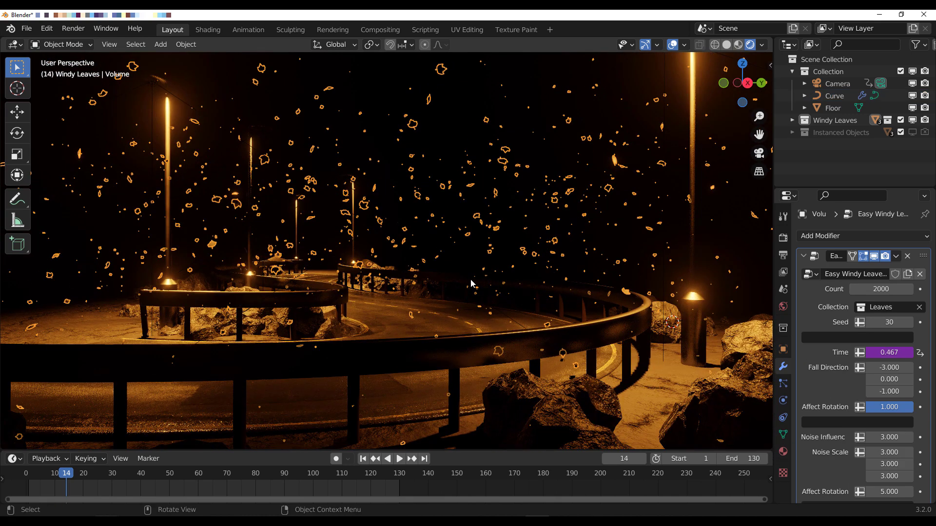
click(400, 460)
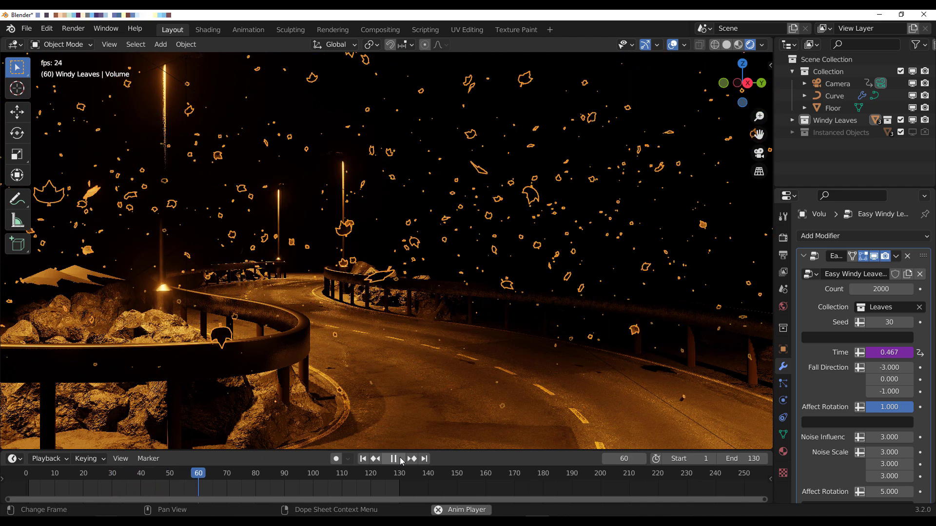
click(401, 460)
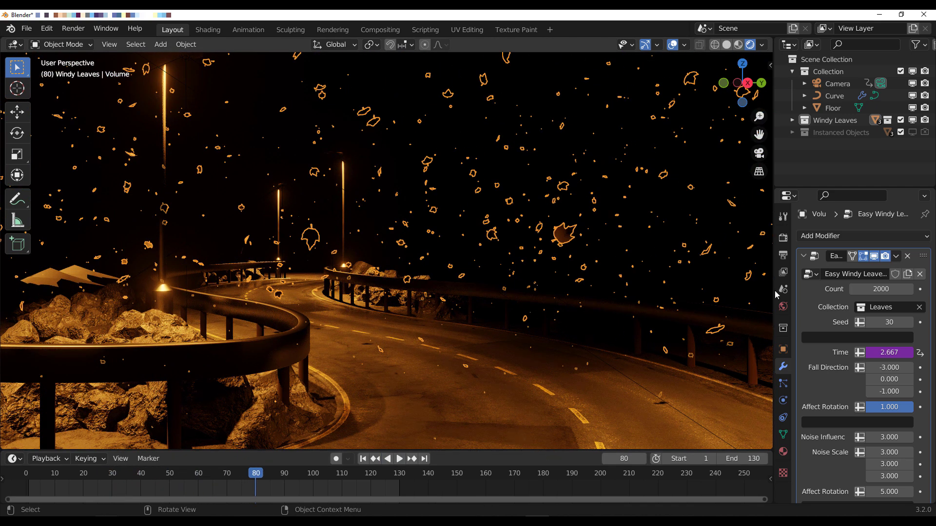
Switch the scene's render engine from Eevee to Cycles and view the road in the new render
click(784, 239)
click(867, 237)
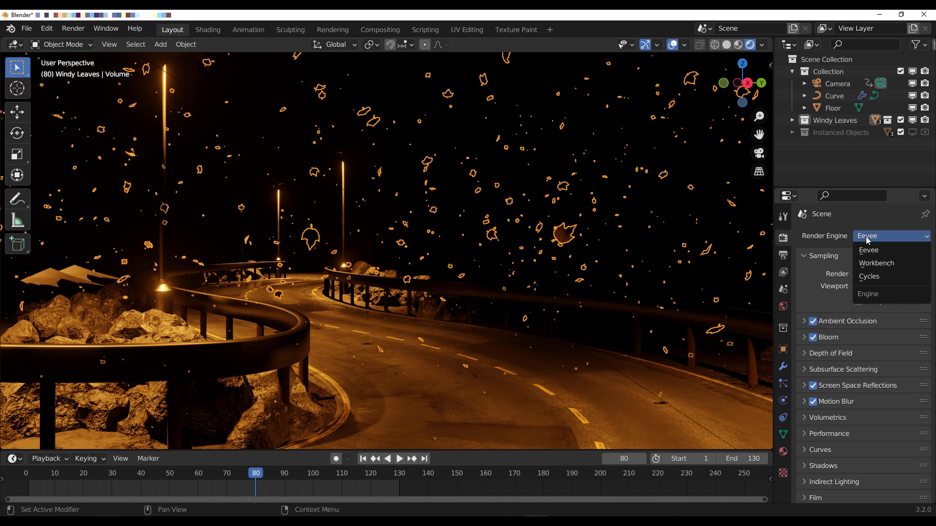
click(871, 276)
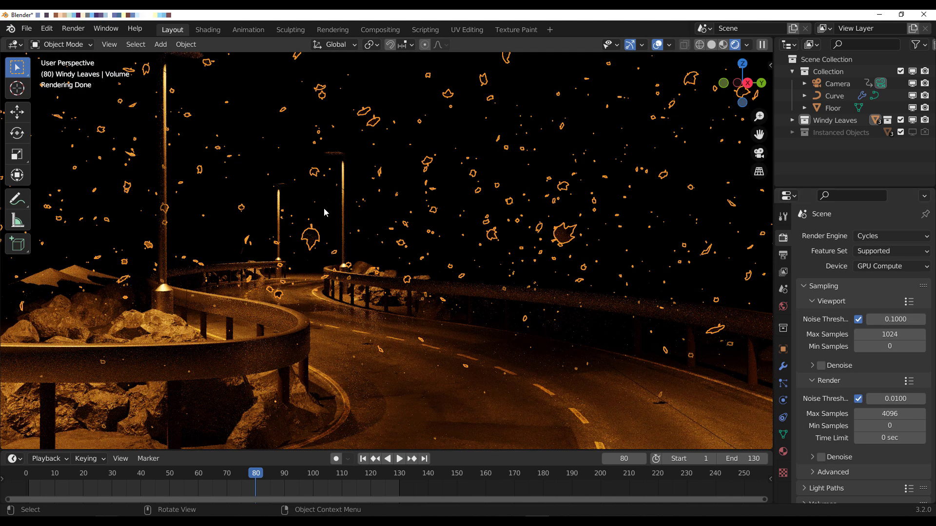
middle_drag(388, 257, 362, 337)
Edit the road curve and move its end control point to reshape the road's end
click(353, 330)
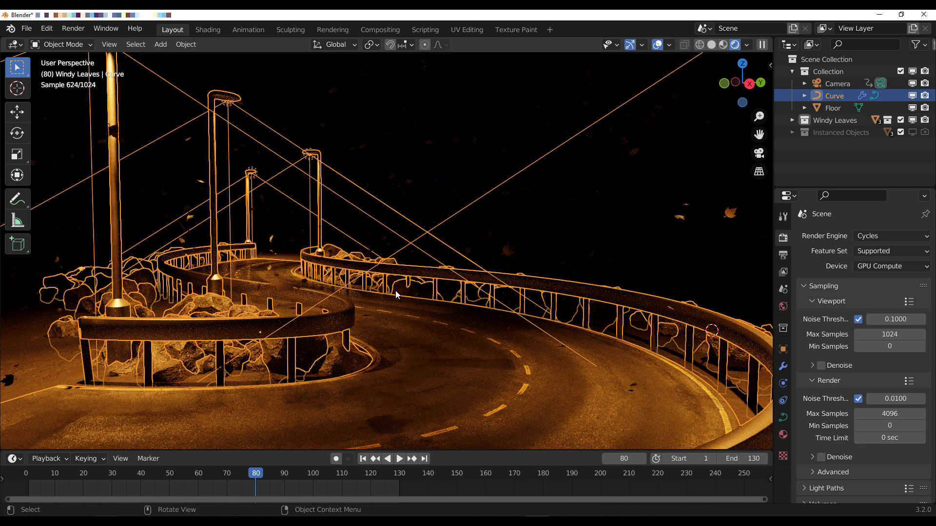
scroll(361, 346, down, 4)
mouse_move(386, 352)
middle_down()
mouse_move(453, 347)
mouse_move(495, 317)
mouse_move(494, 369)
middle_up()
key(Tab)
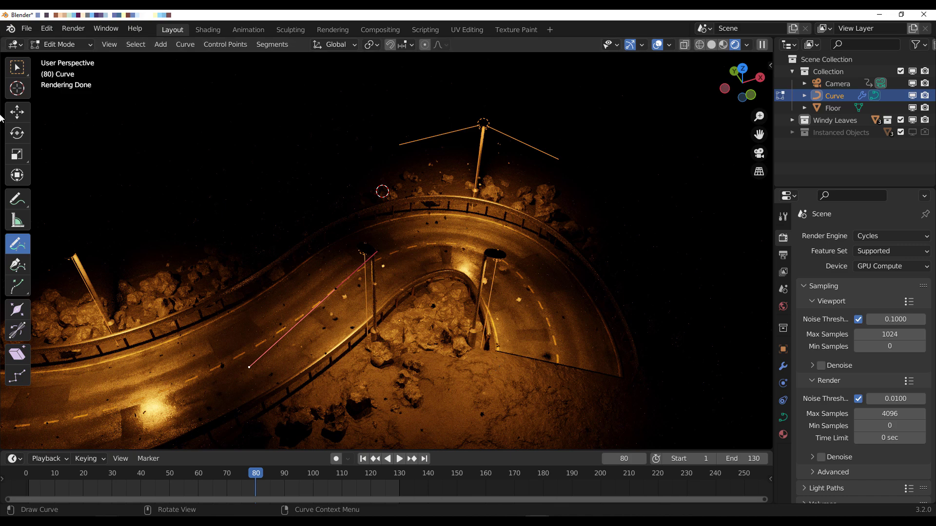
scroll(540, 308, down, 2)
middle_drag(548, 331, 556, 355)
scroll(576, 348, up, 3)
drag(516, 315, 594, 384)
middle_drag(594, 384, 460, 316)
drag(460, 316, 548, 329)
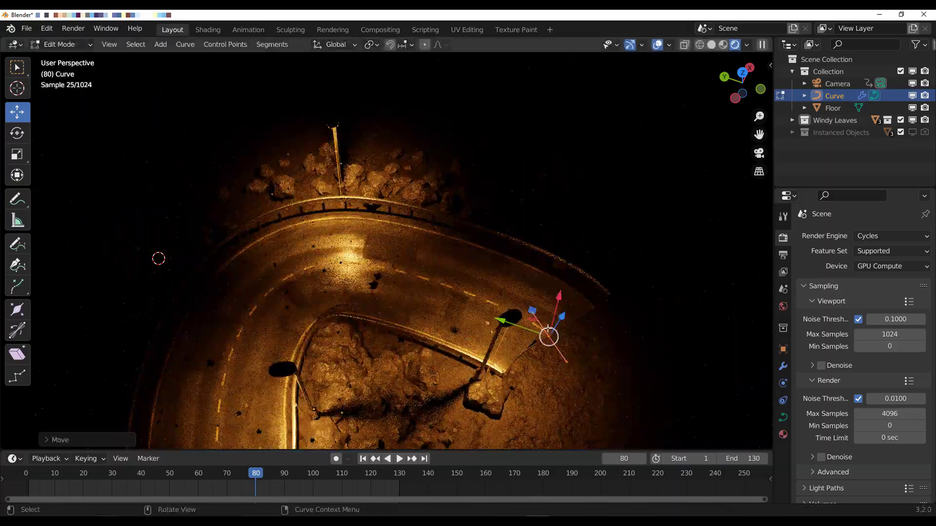
Draw two sweeping freehand curves around the existing road in top view with solid shading, creating additional roads
middle_drag(528, 396, 438, 311)
click(743, 72)
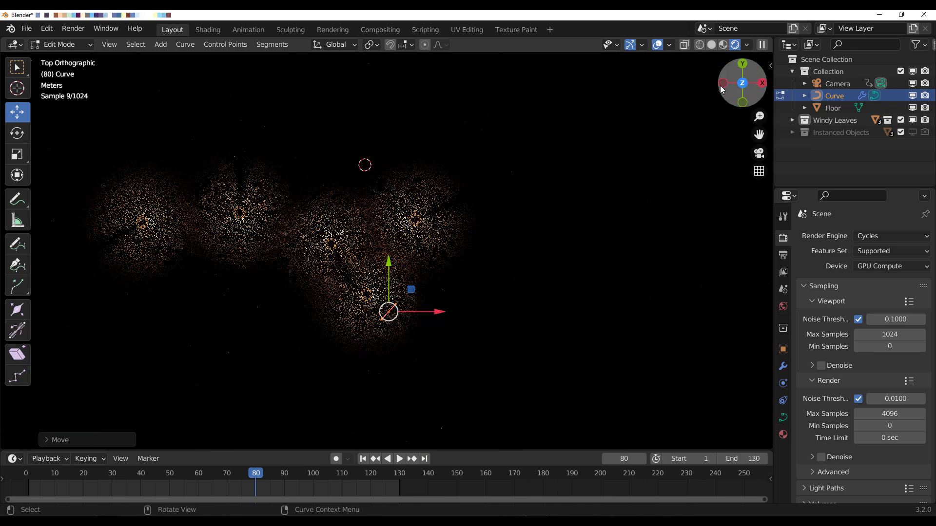
click(708, 46)
shift+middle_drag(283, 262, 294, 326)
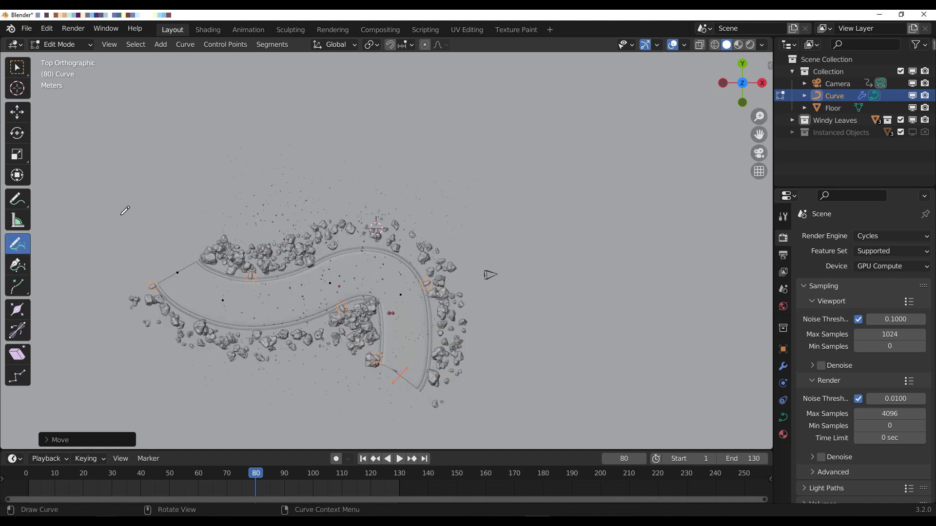
drag(609, 253, 688, 446)
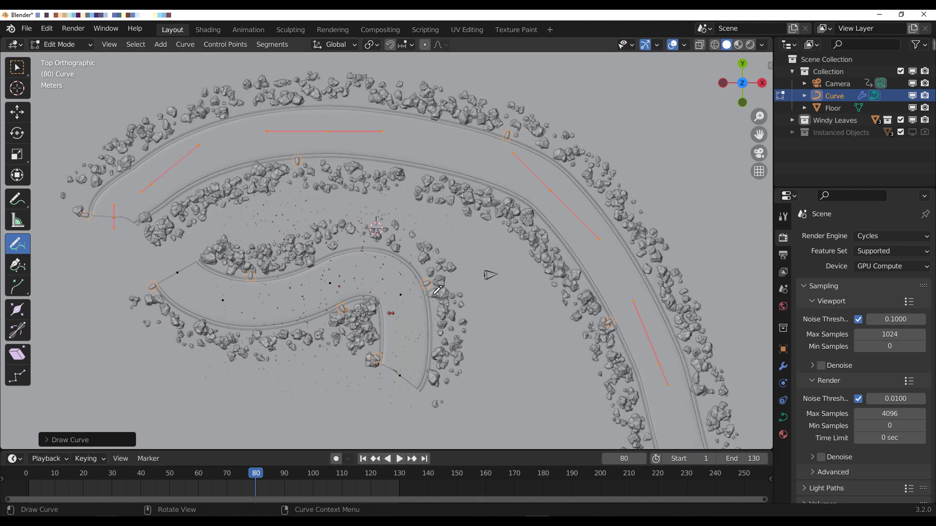
scroll(437, 291, down, 3)
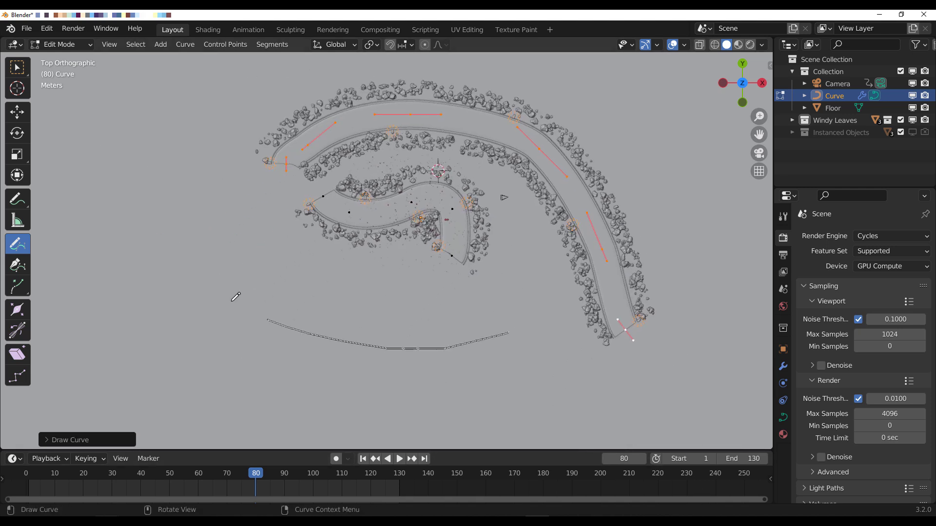
drag(235, 297, 187, 181)
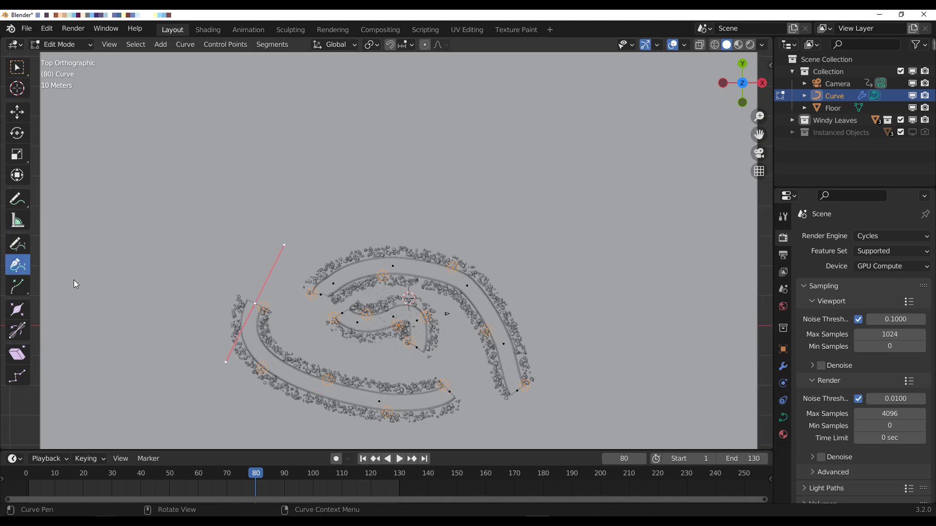
Extend the outermost road from its open end with three Curve Pen points arching around the other roads
click(309, 199)
click(430, 169)
click(565, 198)
middle_drag(545, 325, 491, 348)
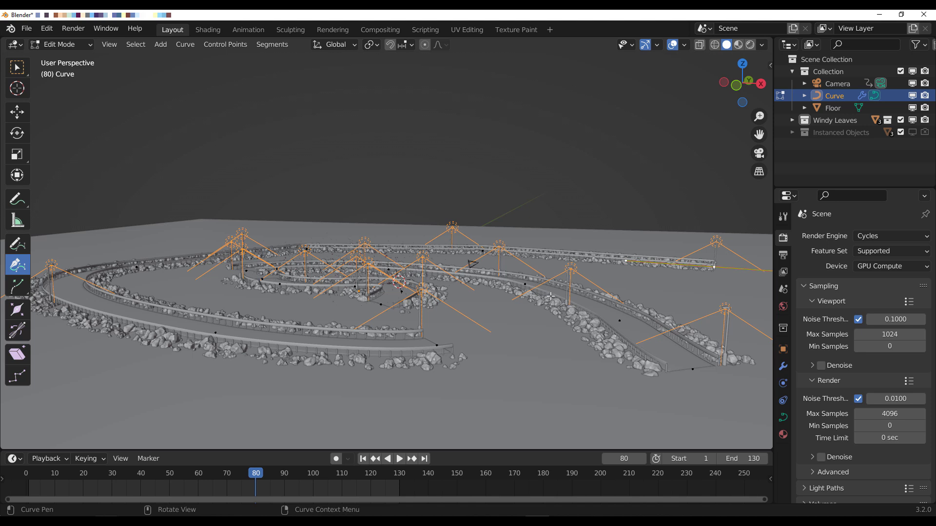
middle_drag(579, 338, 542, 326)
scroll(626, 359, up, 3)
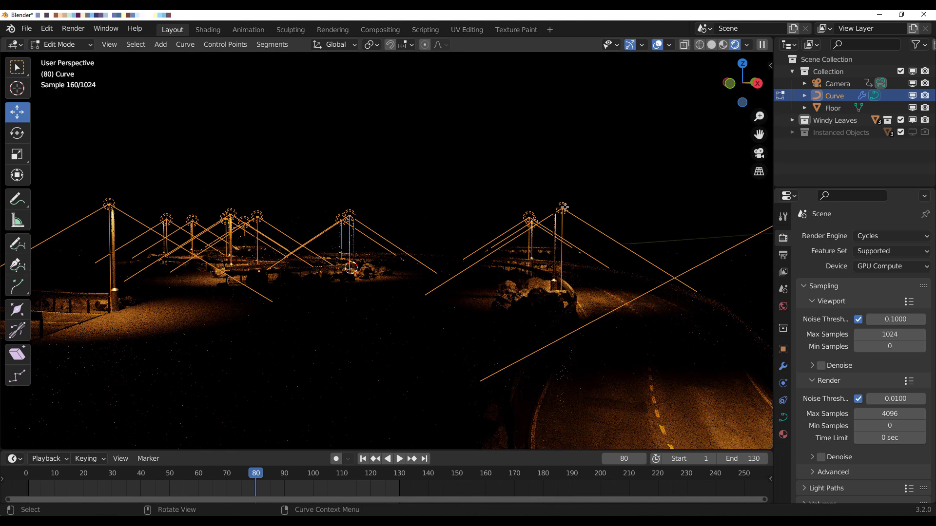
Expand the Instanced Objects collection, return to Object Mode and select the Spot light in the Lamp Post Collection
click(564, 207)
click(826, 132)
click(791, 133)
scroll(847, 147, down, 2)
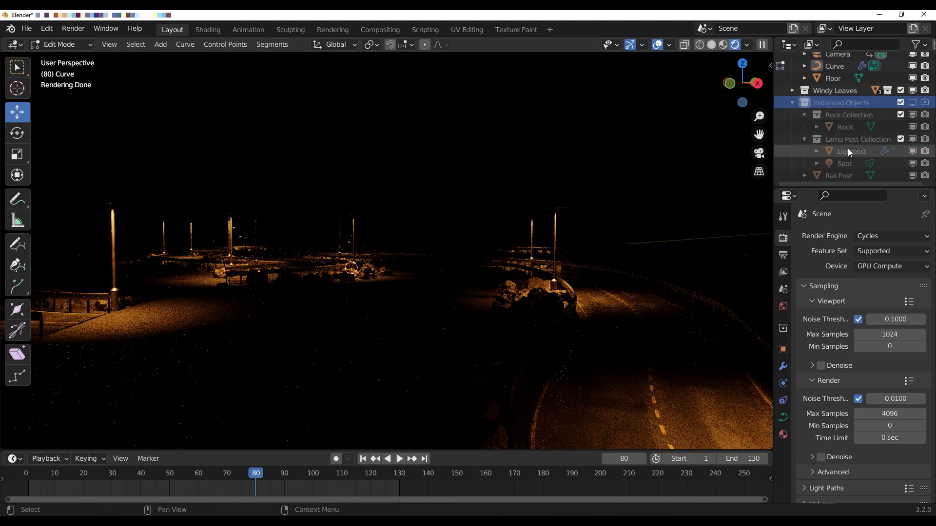
click(845, 163)
click(60, 44)
click(61, 58)
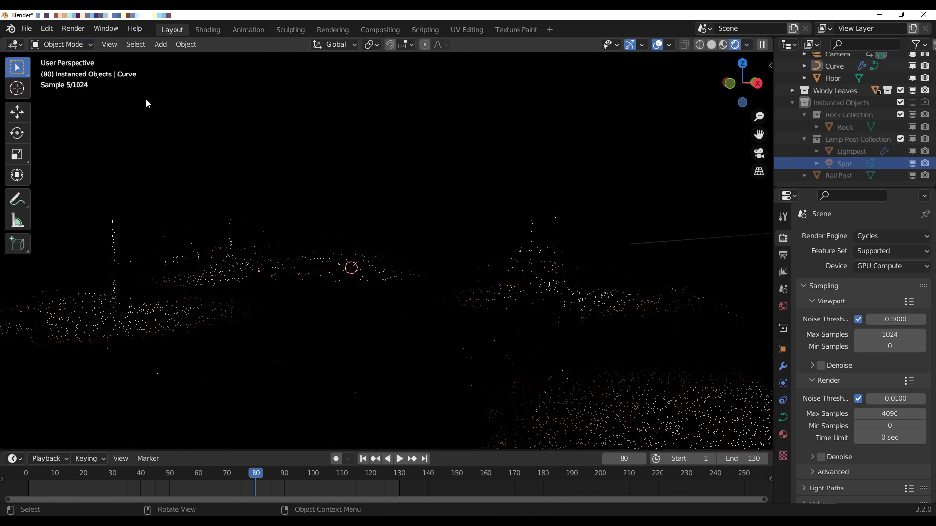
click(845, 162)
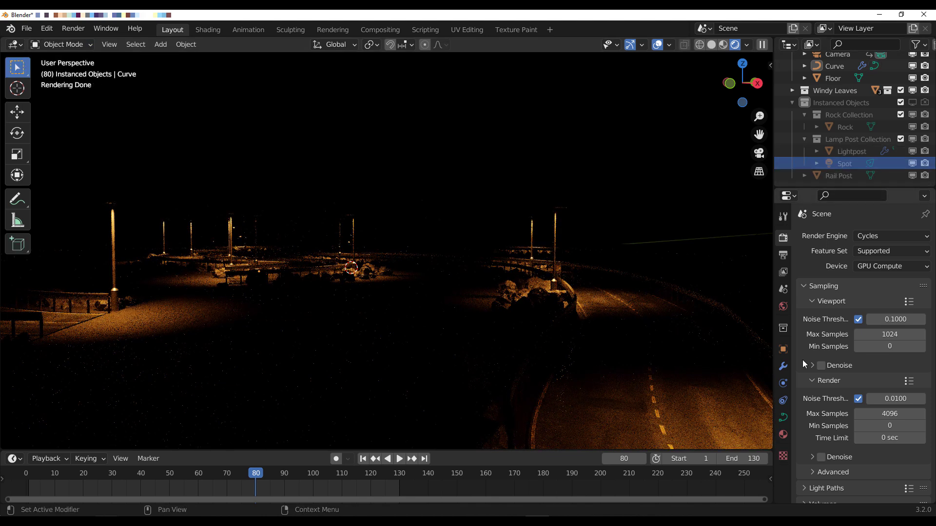
Open the Spot light's data settings and its colour picker
click(783, 400)
click(870, 305)
middle_drag(327, 345, 354, 371)
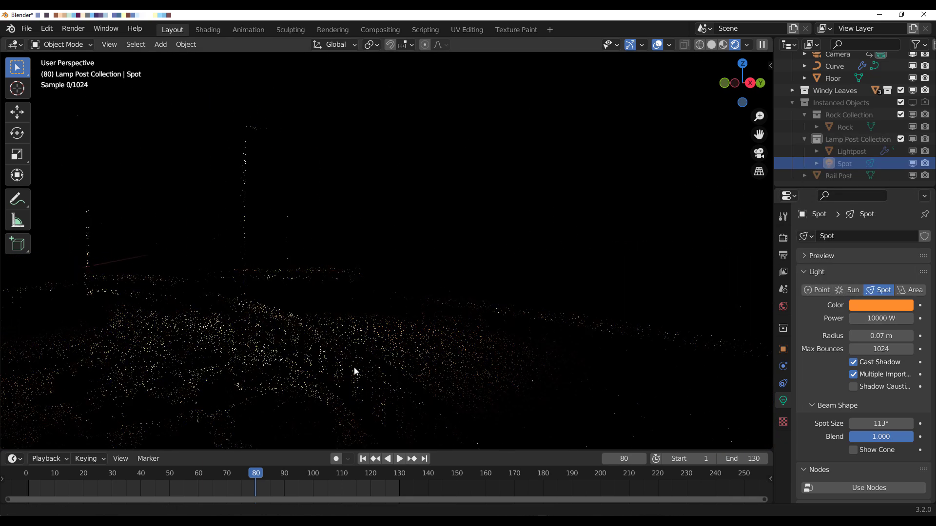
Change the Spot light's colour to a slightly paler orange
click(871, 305)
drag(851, 193, 848, 199)
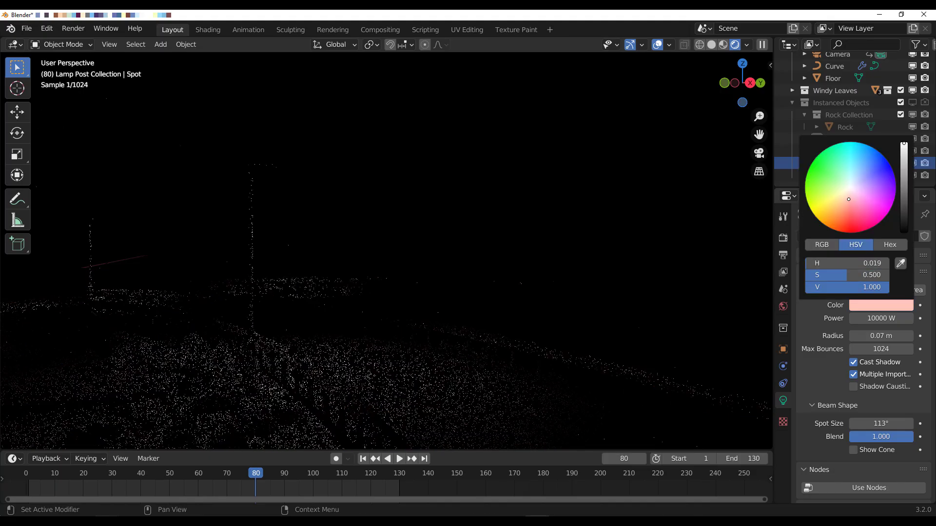
middle_drag(407, 296, 424, 322)
middle_drag(480, 292, 485, 301)
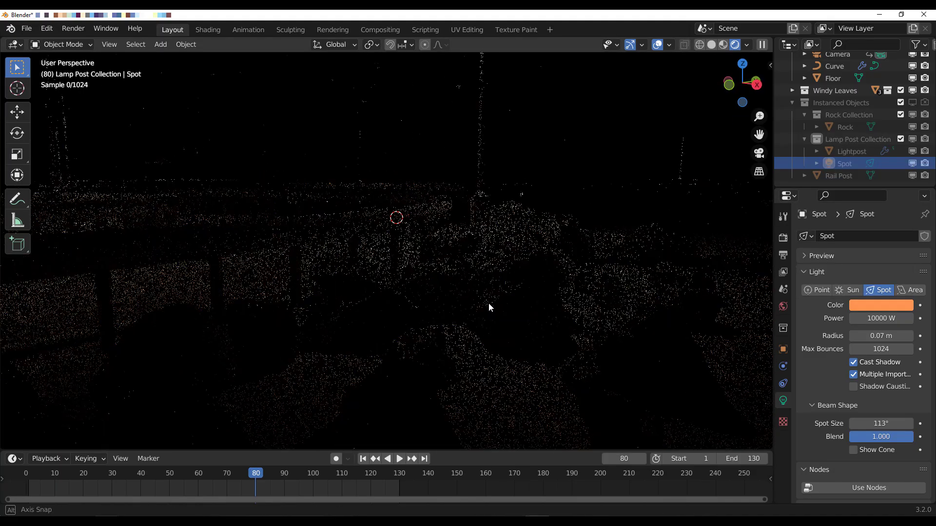
middle_drag(428, 312, 458, 314)
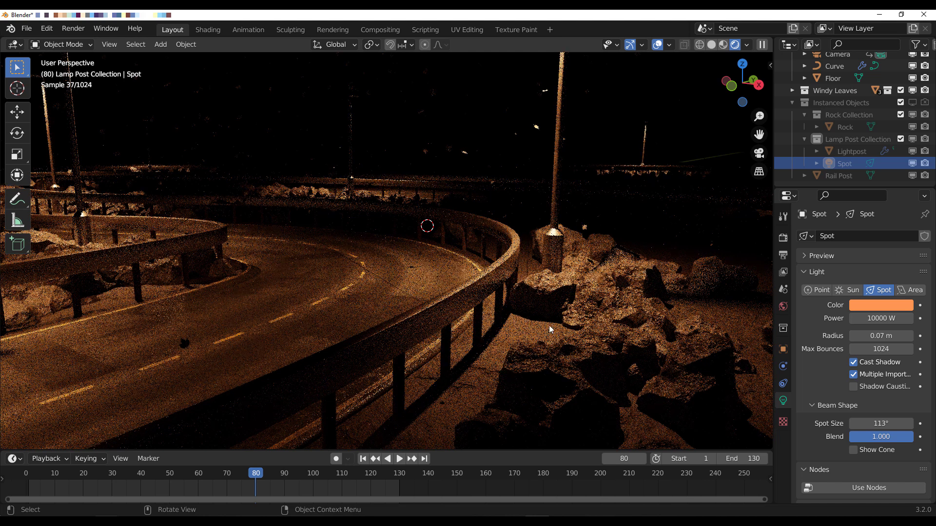
Select the road curve and set Post Length to 1.68 m in its Curves to Roads modifier
click(472, 293)
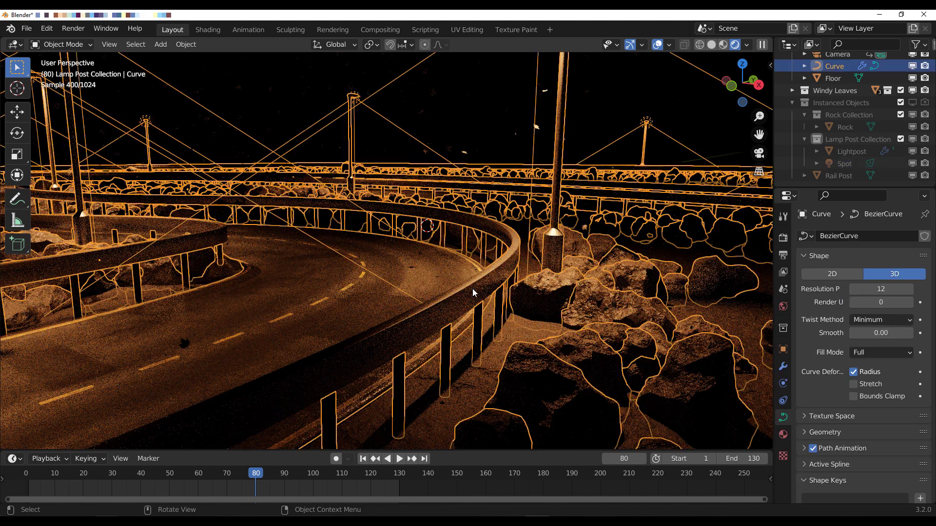
click(783, 367)
scroll(822, 356, down, 5)
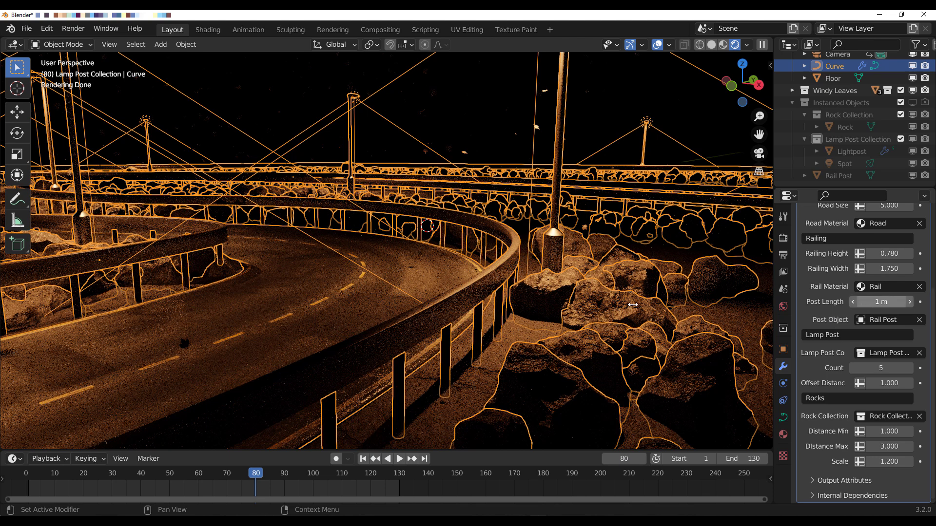
scroll(314, 264, down, 5)
mouse_move(314, 264)
middle_down()
mouse_move(322, 272)
mouse_move(312, 272)
middle_up()
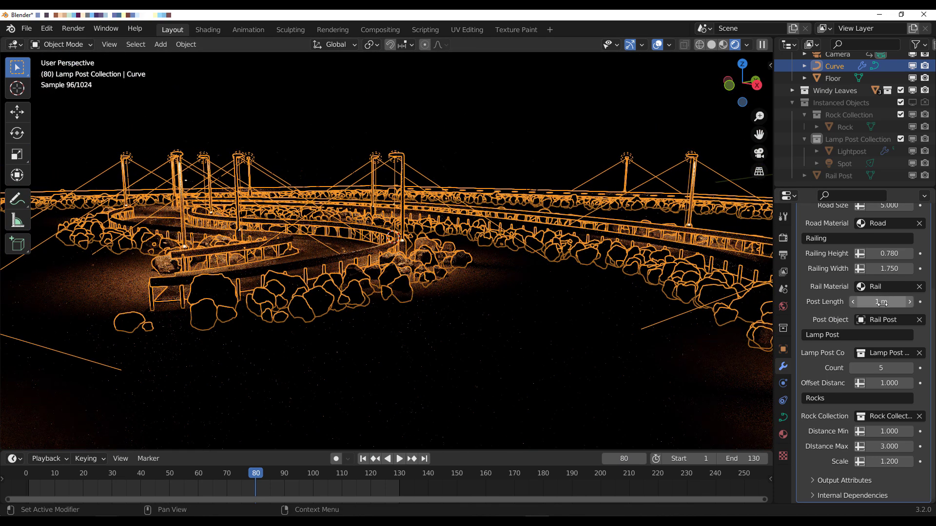
mouse_move(882, 303)
mouse_down()
mouse_move(899, 303)
mouse_move(871, 302)
mouse_move(895, 302)
mouse_up()
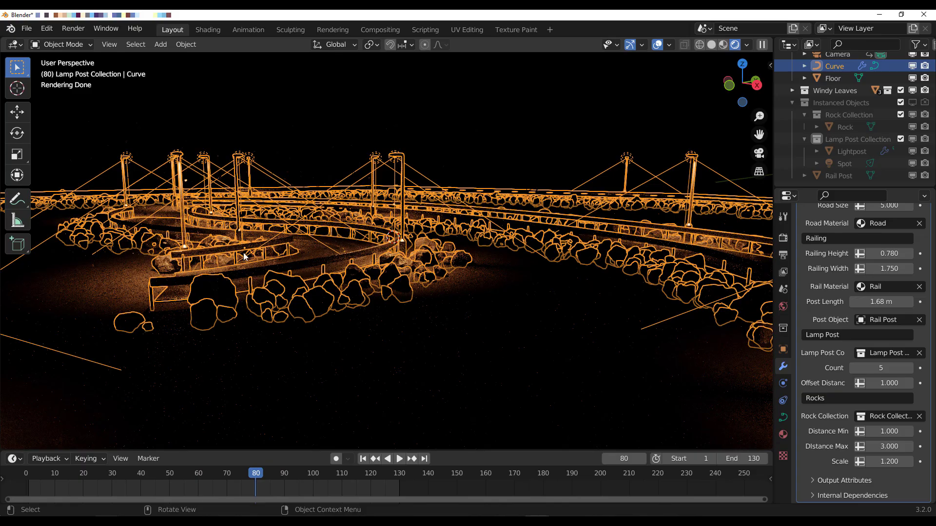
Set the Lamp Post Count of the road modifier to 23
drag(881, 368, 922, 368)
middle_drag(499, 294, 480, 300)
scroll(249, 211, up, 5)
middle_drag(285, 234, 365, 261)
scroll(316, 248, down, 5)
scroll(468, 257, up, 5)
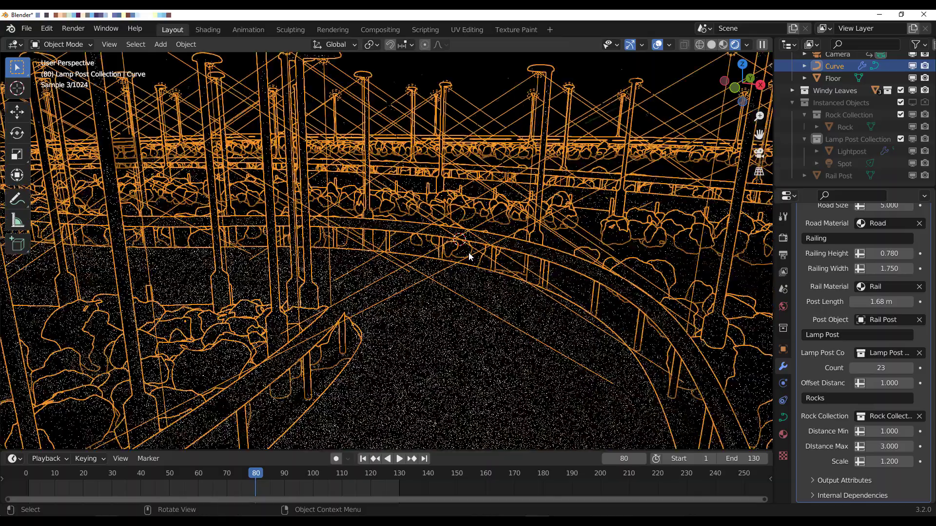
Reduce the road modifier's Road Size to 2.810
scroll(833, 337, up, 2)
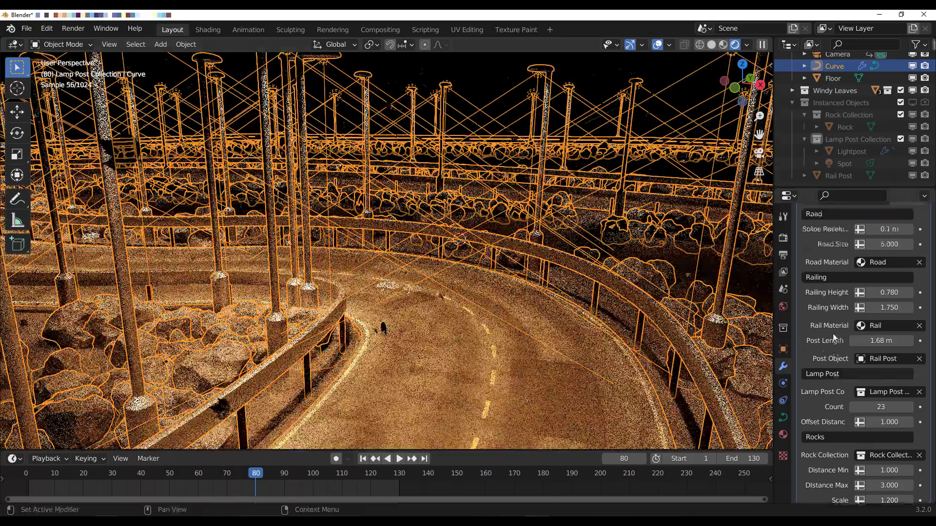
scroll(834, 337, up, 2)
mouse_move(891, 282)
mouse_down()
mouse_move(929, 282)
mouse_move(832, 281)
mouse_move(881, 282)
mouse_up()
Clear the Rock Collection and Lamp Post Collection inputs from the road curve's modifier
scroll(837, 399, down, 4)
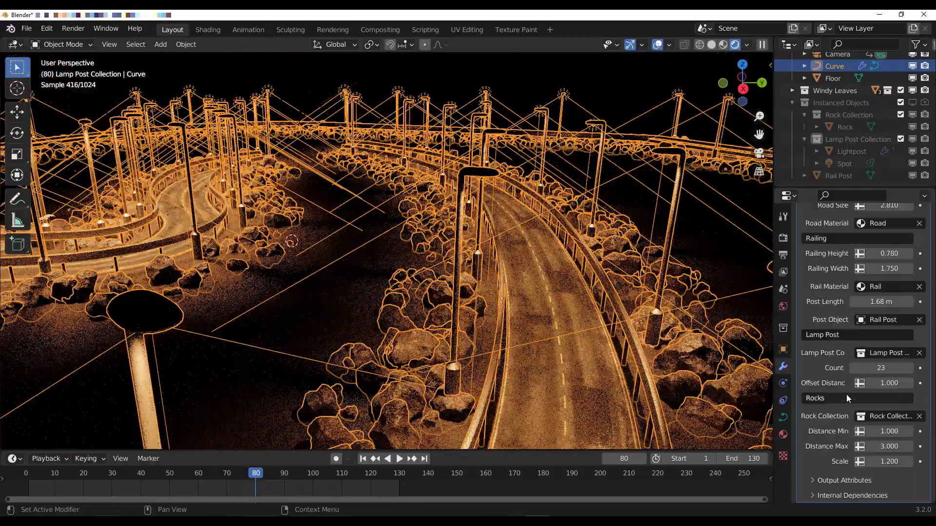
click(449, 77)
middle_drag(538, 239, 545, 229)
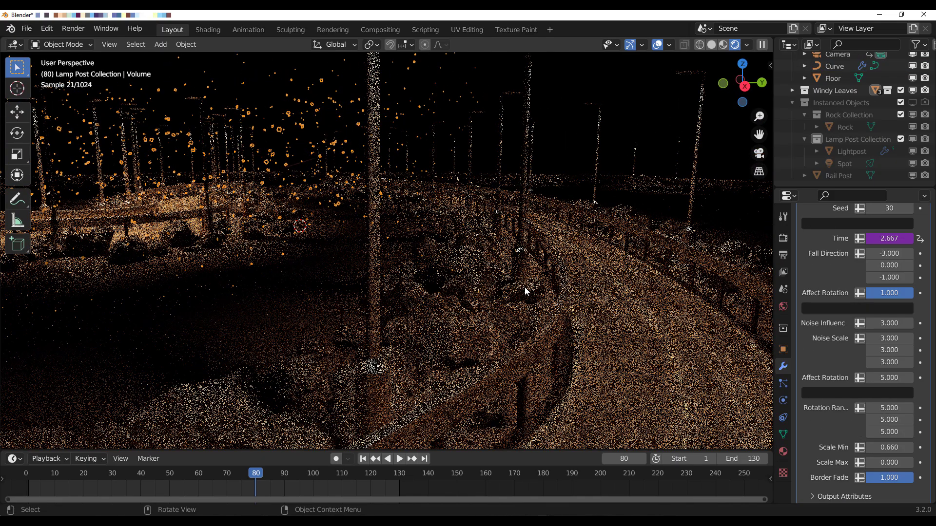
click(493, 337)
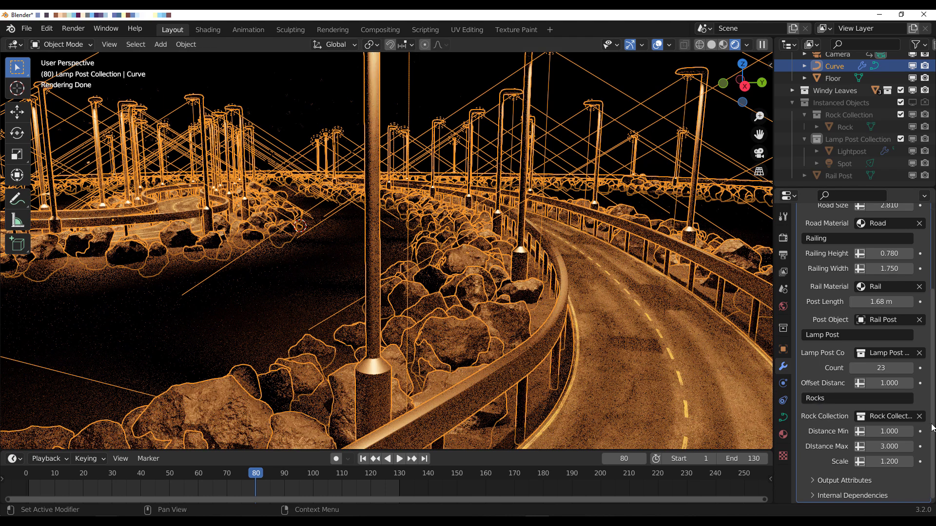
click(919, 417)
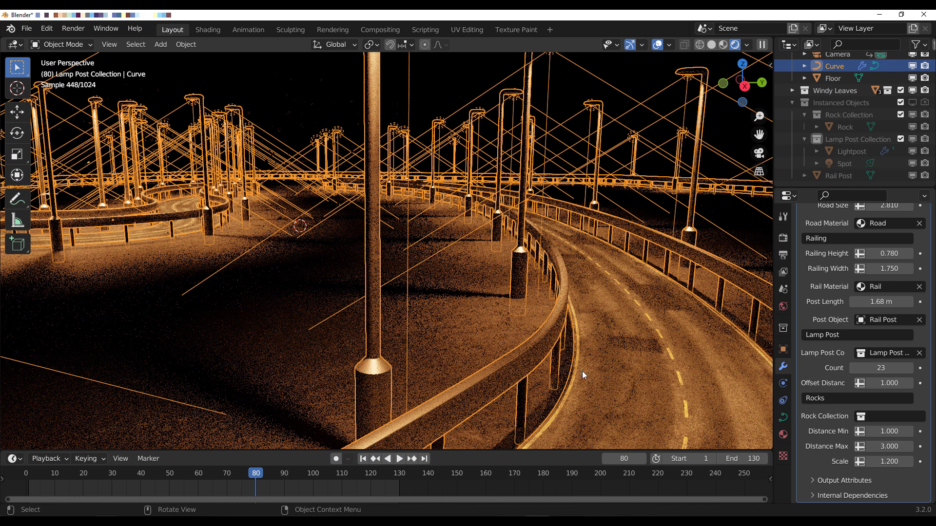
click(919, 353)
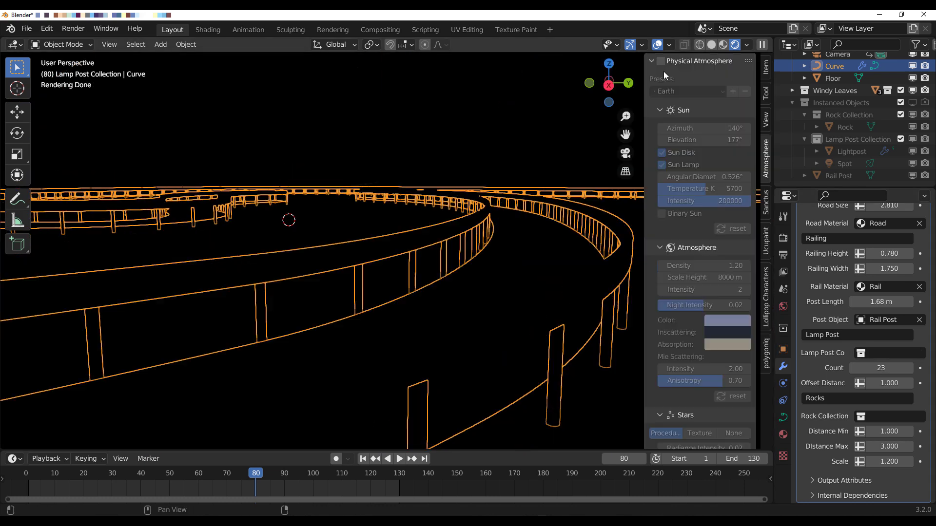
Enable the Physical Atmosphere with the Earth preset for the scene's sky
click(661, 60)
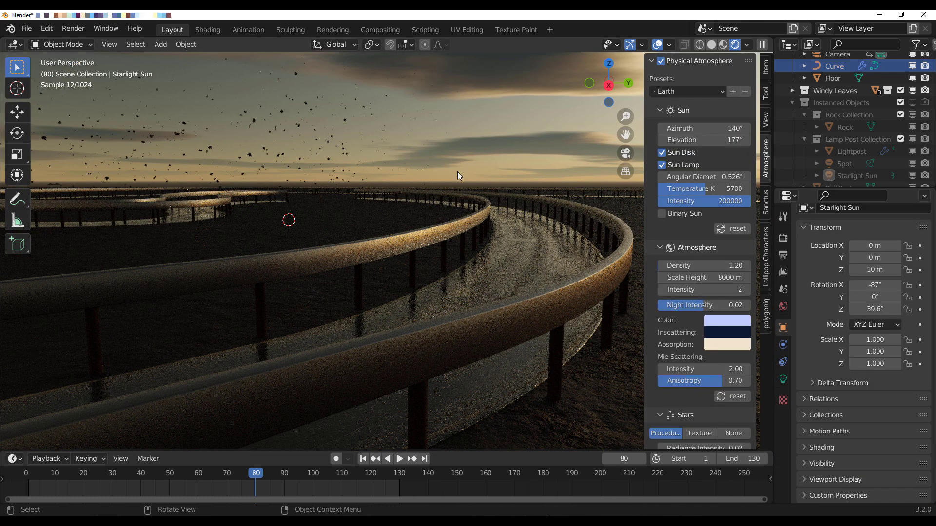
middle_drag(470, 171, 398, 322)
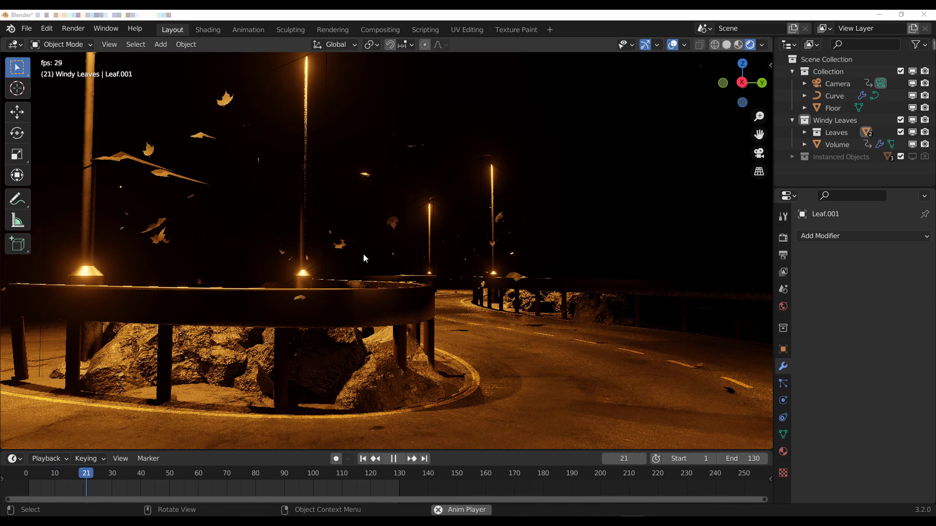
Stop the playback at frame 66 and disable the Leaves collection inside Windy Leaves in the viewport
click(391, 458)
middle_drag(263, 205, 326, 320)
click(327, 320)
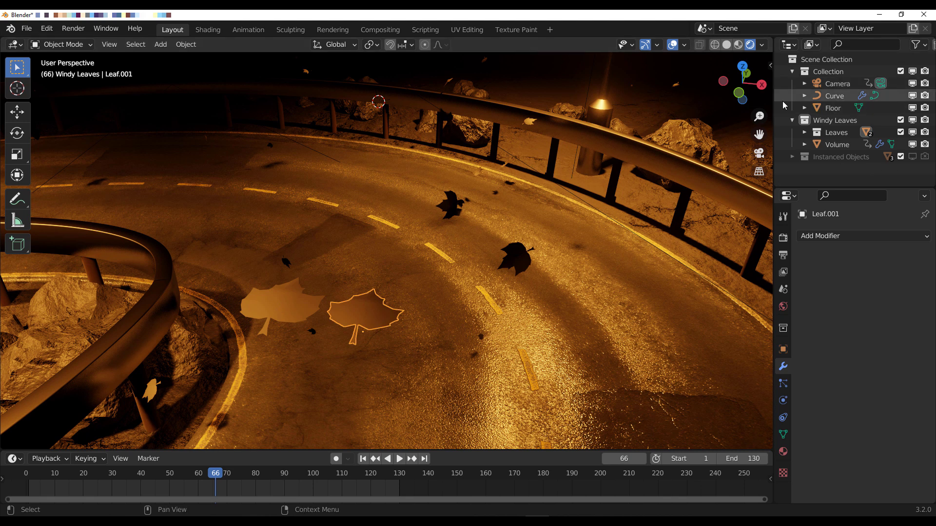
click(839, 124)
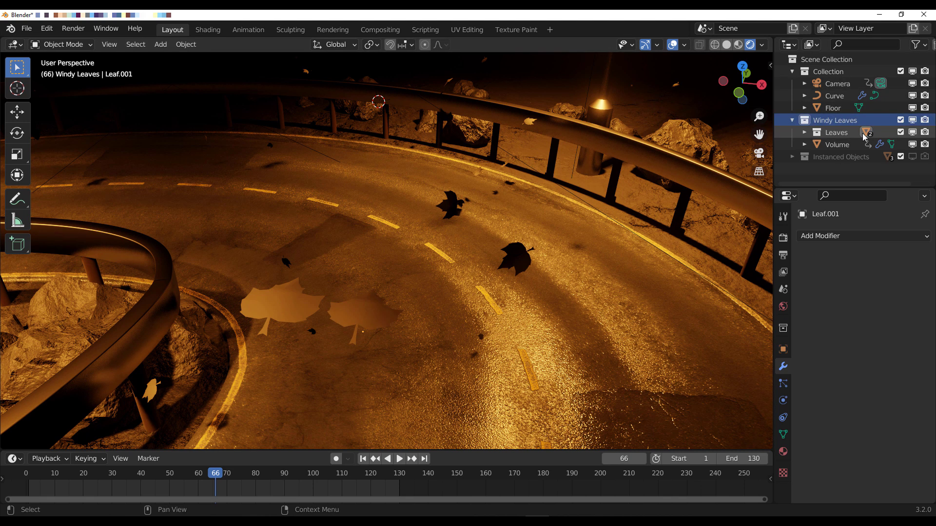
click(825, 134)
click(914, 134)
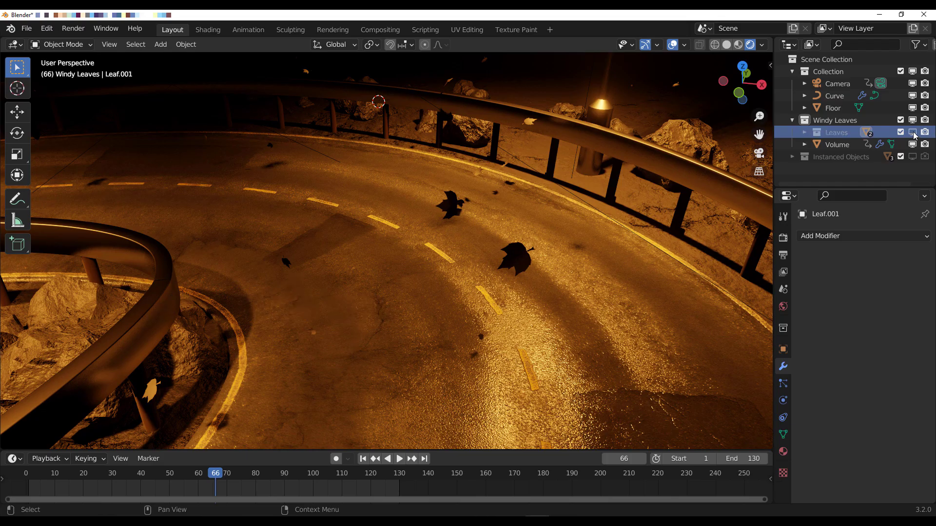
Play the falling-leaves animation from the first frame and stop it at frame 17
scroll(400, 285, down, 6)
scroll(358, 269, up, 3)
middle_drag(422, 250, 390, 240)
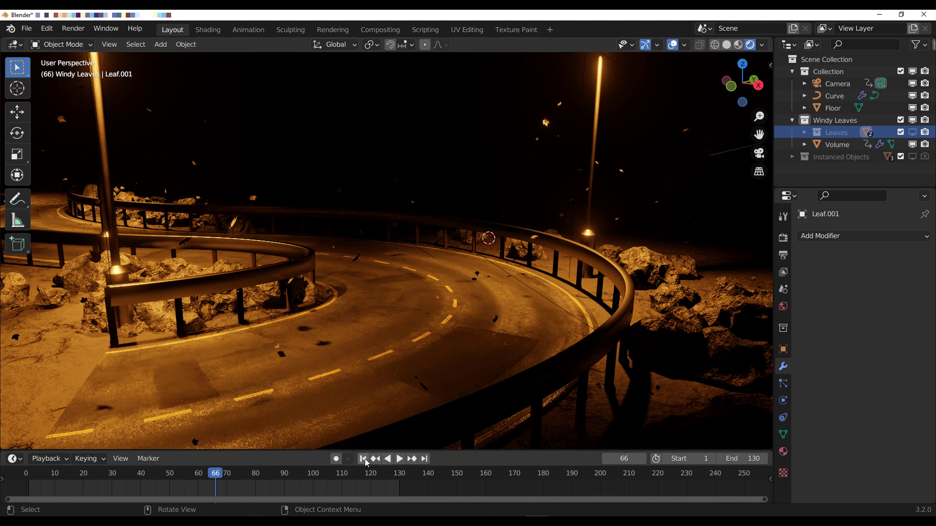
click(363, 459)
click(399, 459)
click(549, 200)
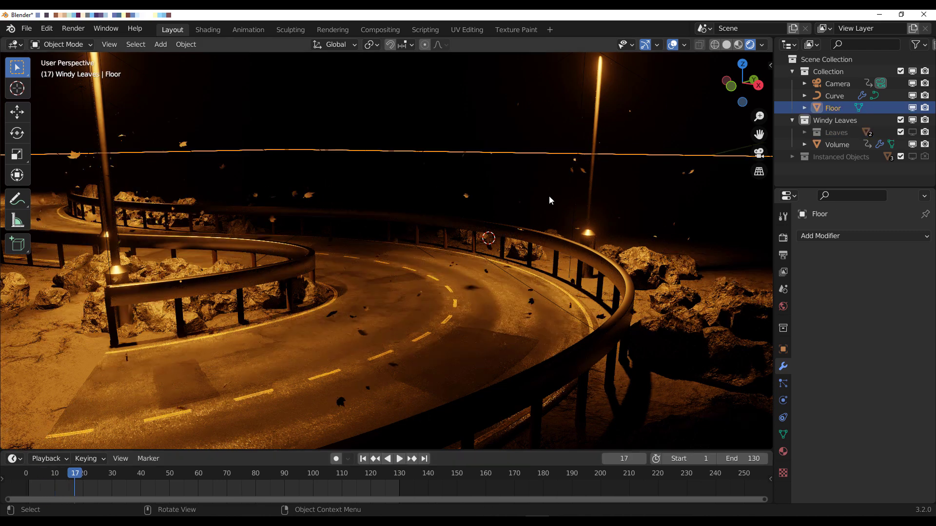
Switch the viewport to solid shading and select the road curve
scroll(549, 200, down, 5)
middle_drag(440, 186, 507, 198)
click(727, 45)
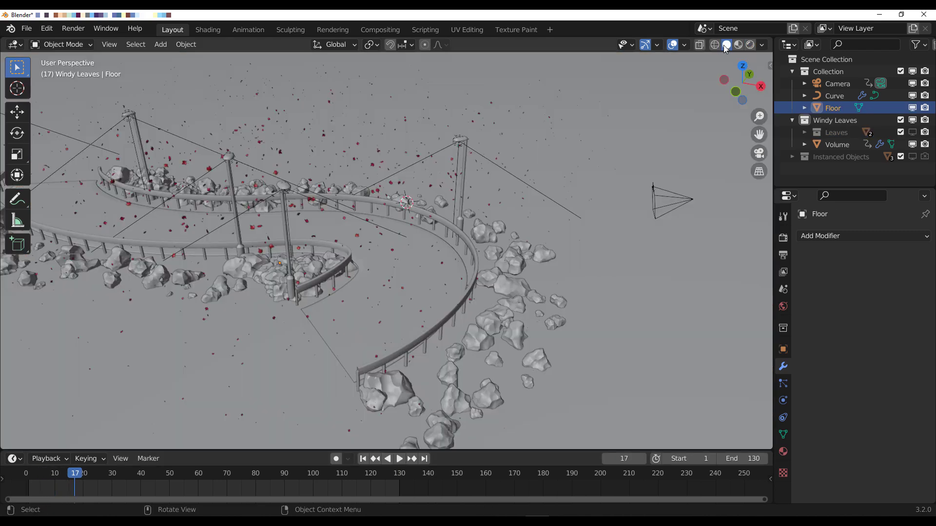
middle_drag(438, 253, 413, 288)
click(376, 348)
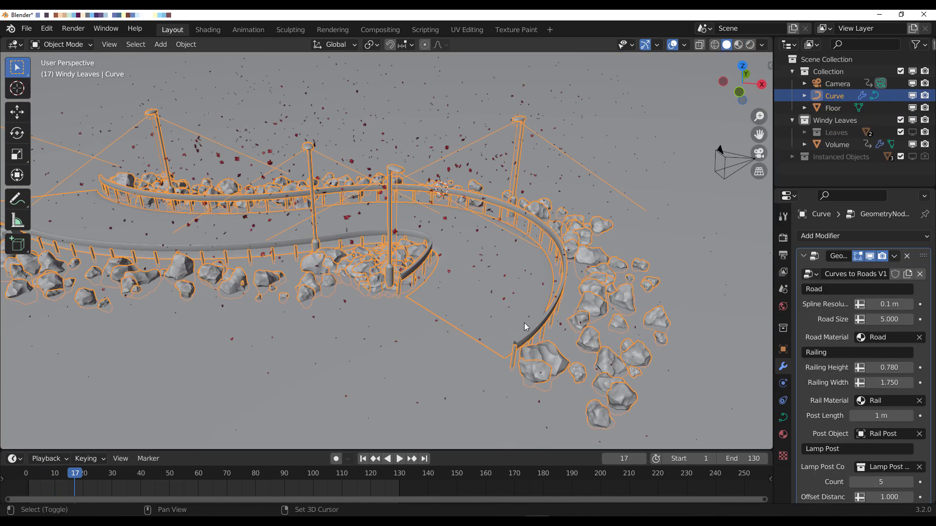
Draw a long sweeping freehand curve from the road's open end in top view, then return to Object Mode
key(Tab)
middle_drag(525, 323, 482, 334)
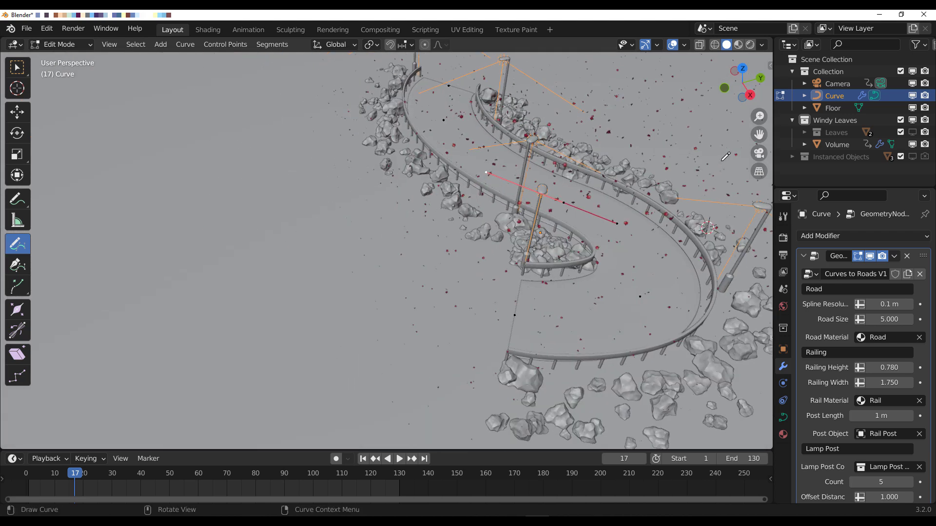
click(742, 69)
scroll(400, 244, down, 5)
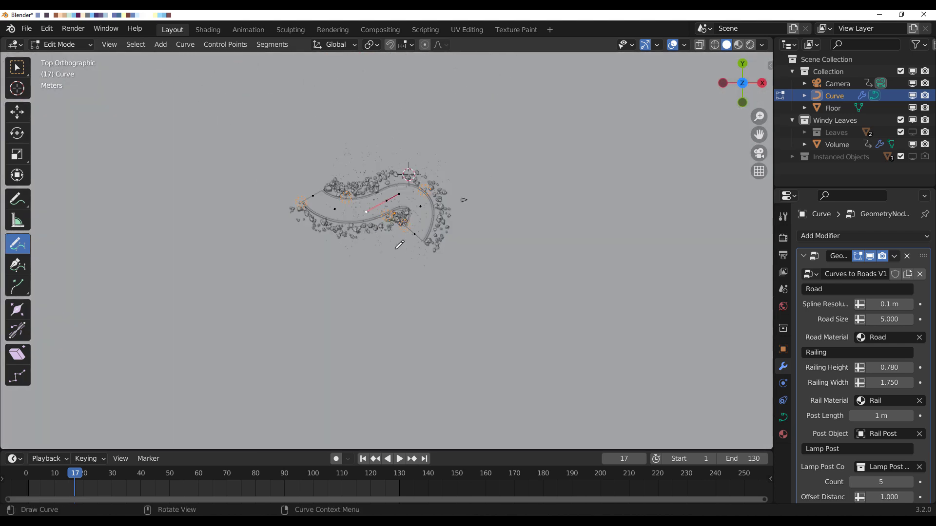
mouse_move(413, 237)
mouse_down()
mouse_move(364, 375)
mouse_move(507, 152)
mouse_move(337, 88)
mouse_move(644, 135)
mouse_move(669, 147)
mouse_up()
middle_drag(583, 286, 564, 186)
scroll(511, 295, up, 3)
middle_drag(511, 295, 490, 313)
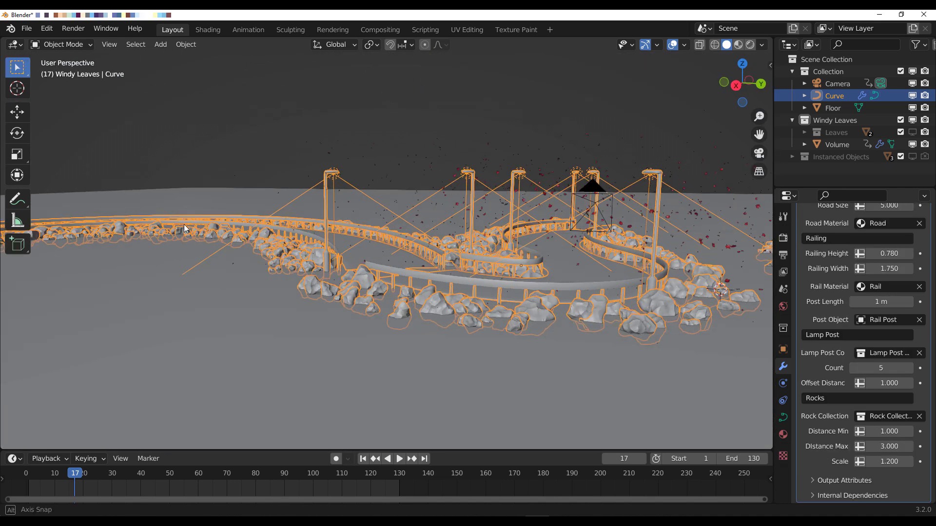
middle_drag(184, 230, 206, 224)
Select the windy leaves Volume object and enter Edit Mode with one of its side faces selected
click(538, 185)
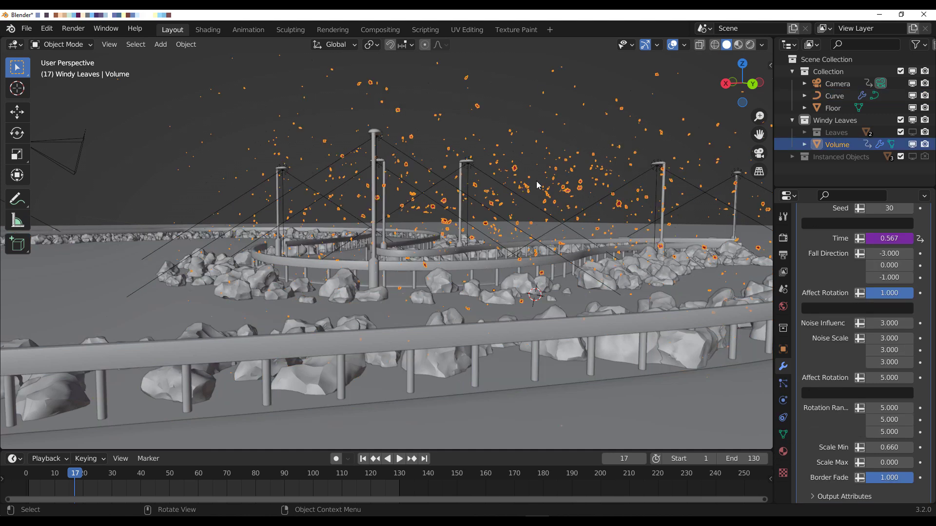
click(515, 112)
click(523, 171)
key(Tab)
scroll(516, 178, down, 8)
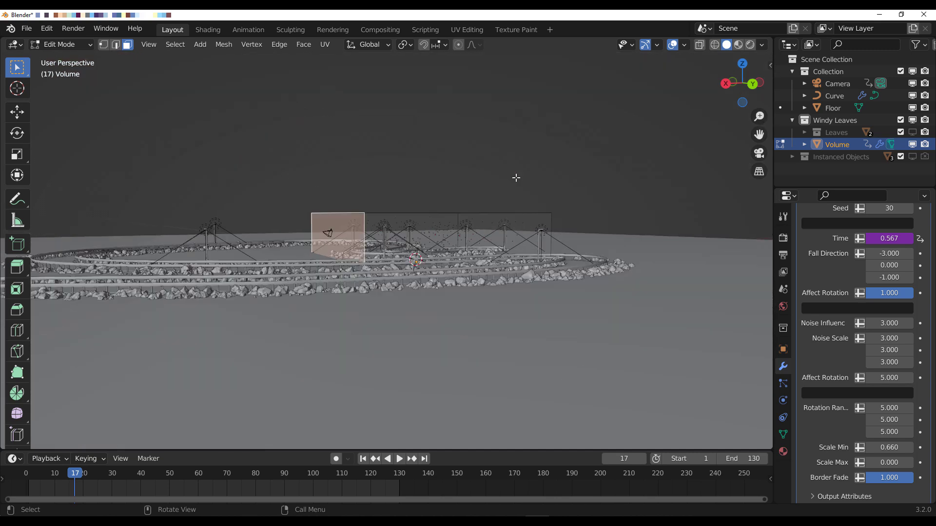
middle_drag(516, 178, 510, 215)
scroll(431, 349, up, 4)
middle_drag(431, 349, 482, 319)
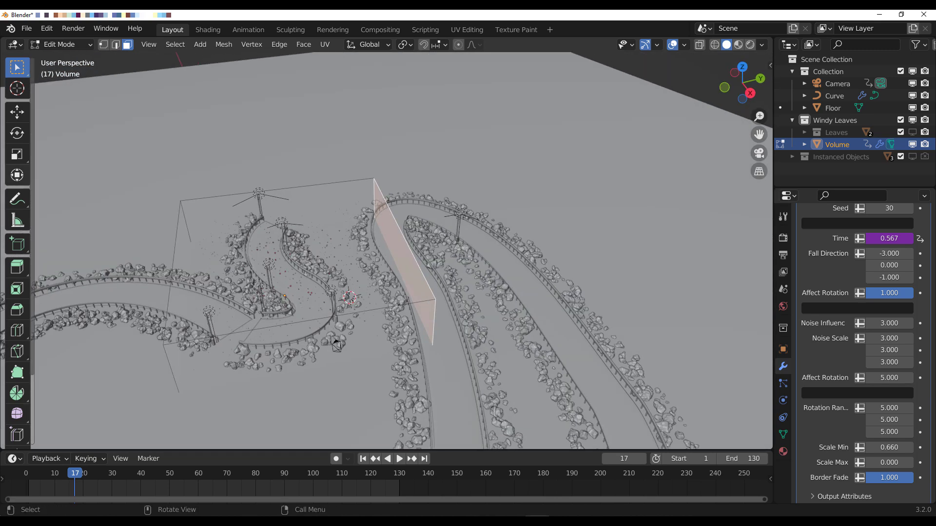
Enlarge the leaves Volume by moving side faces outward along Y and about 33 m along X
click(17, 112)
drag(449, 244, 577, 237)
middle_drag(444, 300, 471, 257)
key(g)
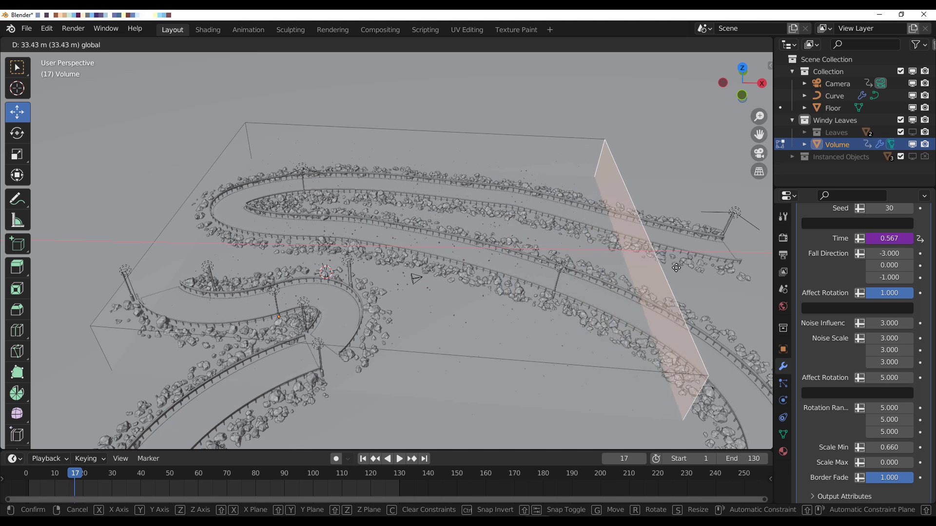
click(681, 268)
Extrude the Volume's opposite side face outward along its normal over the neighbouring road and return to Object Mode
middle_drag(292, 361, 281, 252)
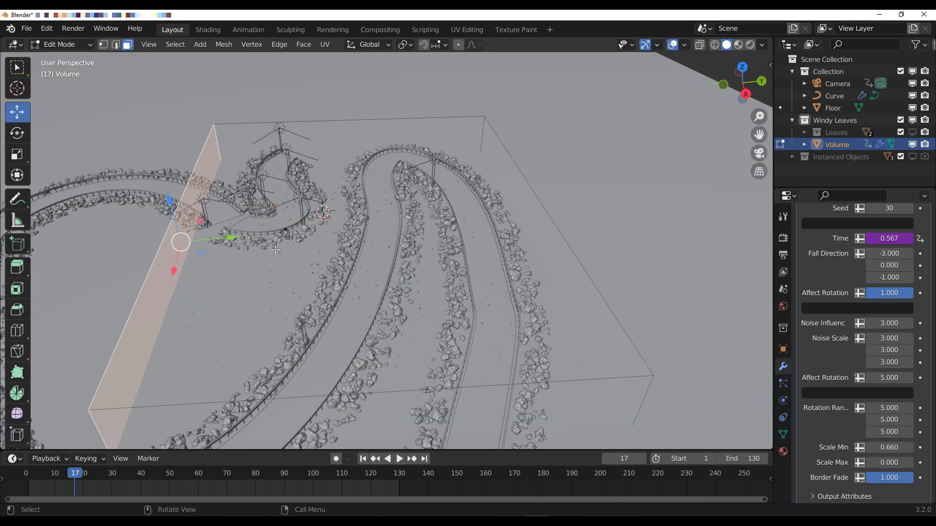
key(g)
key(z)
key(z)
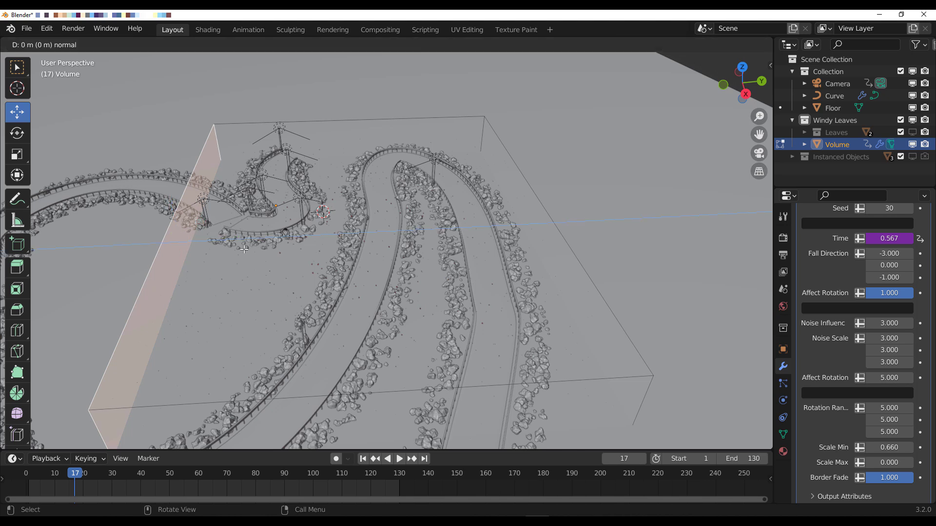
click(91, 241)
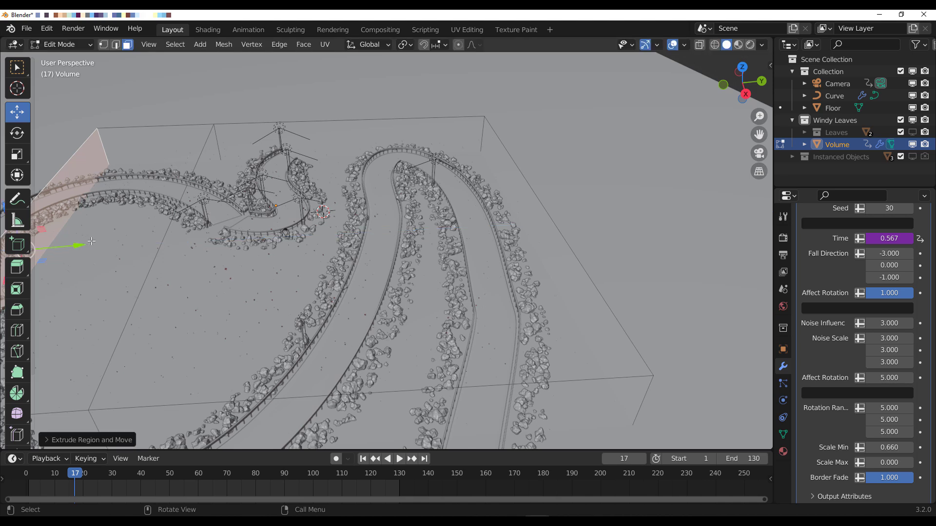
key(Tab)
Try Fall Direction X -2.620, Noise Influence -0.210 and Rotation Range X 10.390 in the Volume's windy leaves modifier
middle_drag(402, 302, 398, 234)
middle_drag(200, 155, 390, 242)
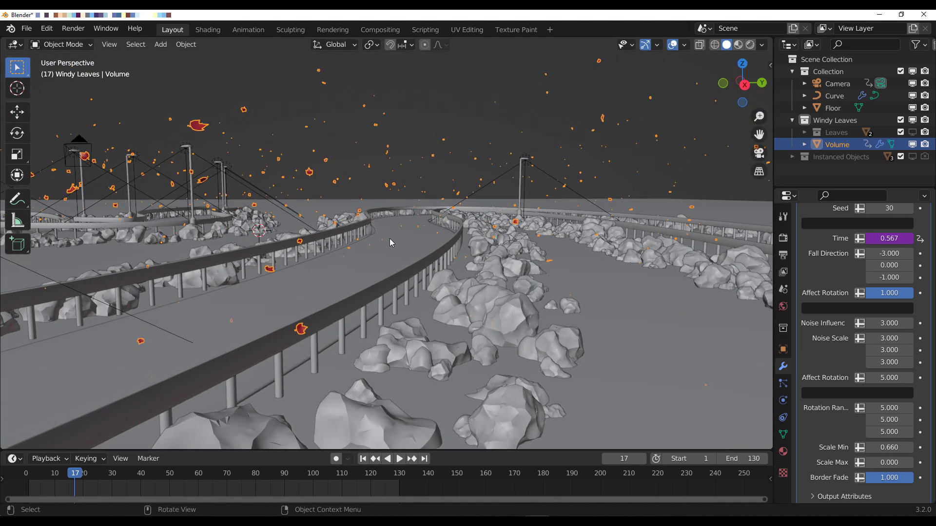
click(428, 91)
click(311, 172)
scroll(868, 283, down, 1)
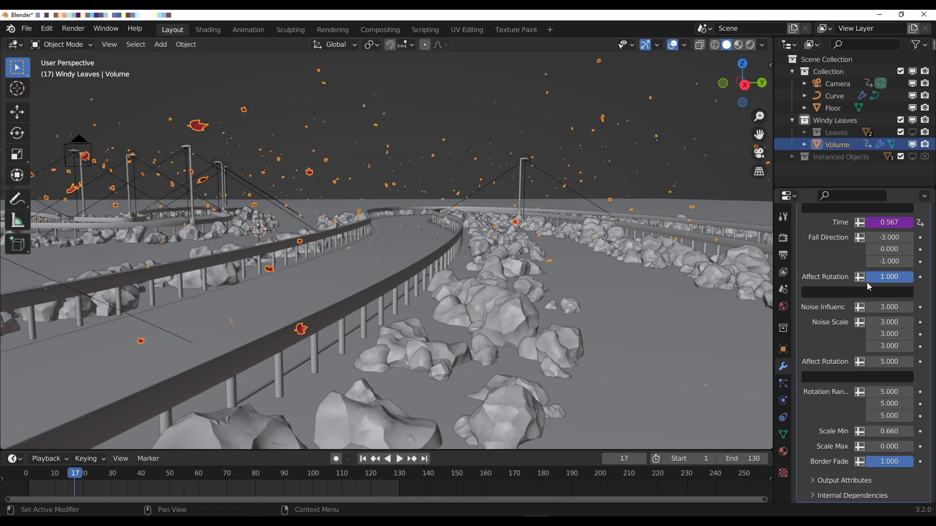
scroll(870, 287, up, 1)
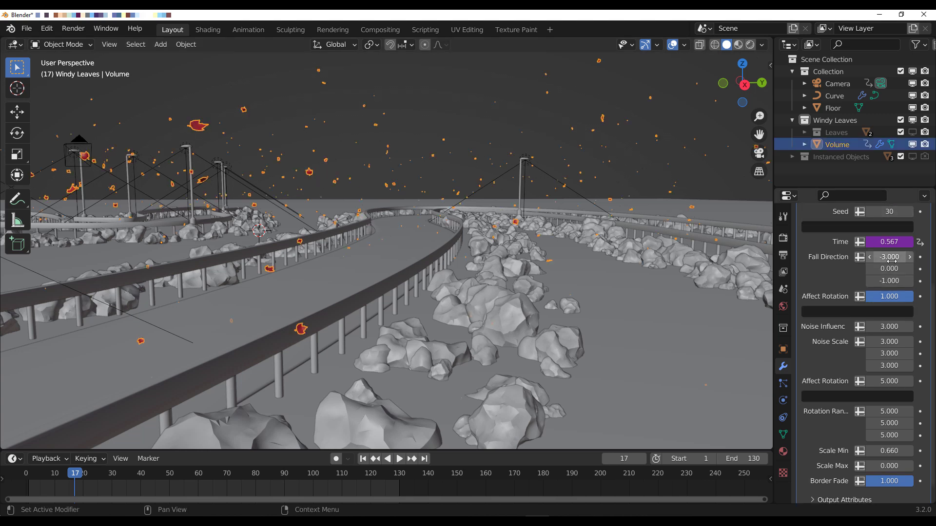
mouse_move(890, 257)
mouse_down()
mouse_move(824, 257)
mouse_move(895, 257)
mouse_up()
drag(890, 327, 865, 327)
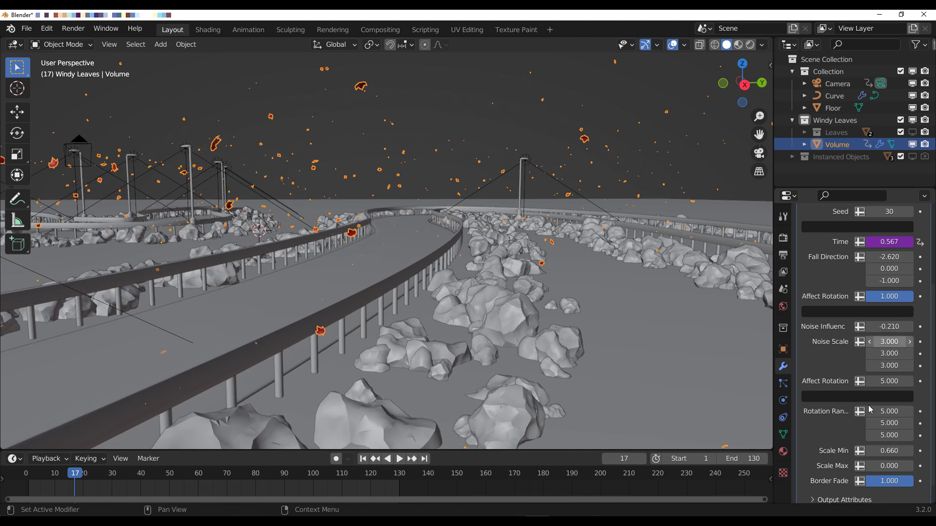
scroll(872, 390, down, 1)
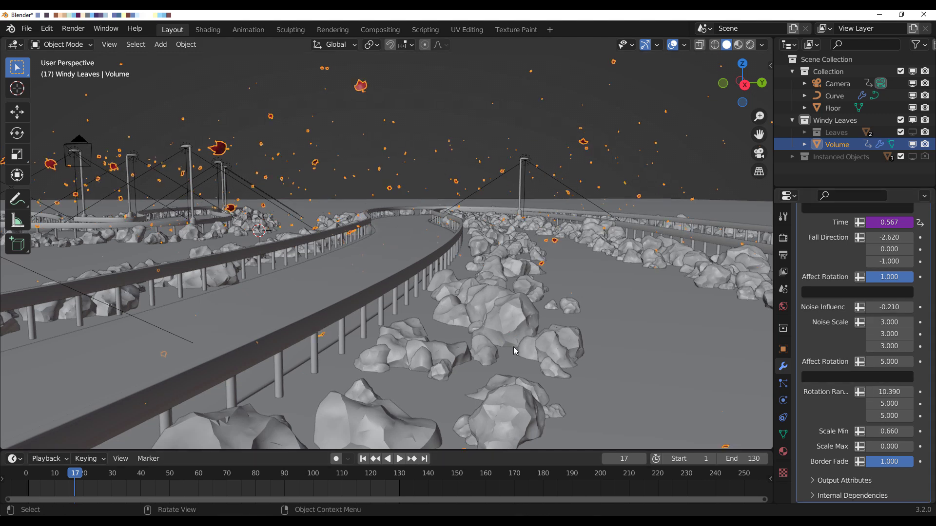
scroll(522, 331, up, 3)
scroll(527, 332, up, 8)
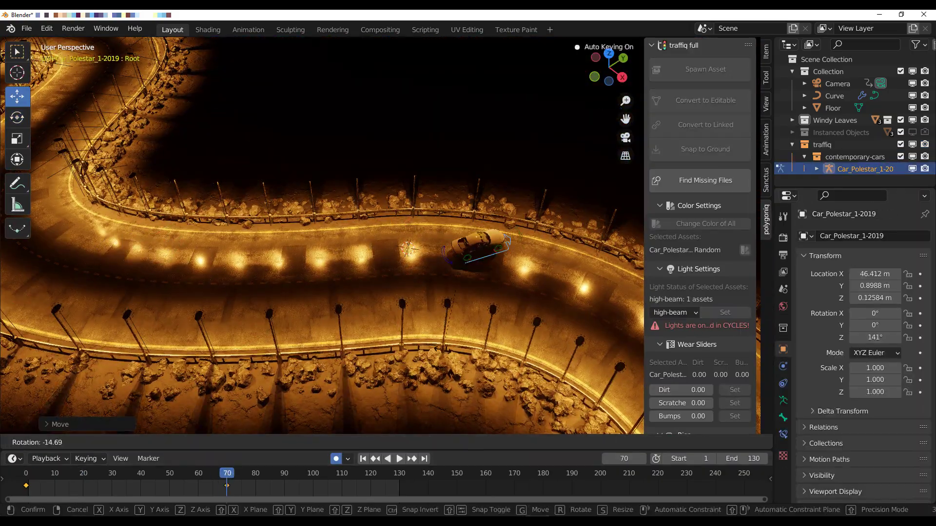
Rotate the Polestar car's Root bone by about -14.7° at frame 70 to follow the road's bend
click(881, 236)
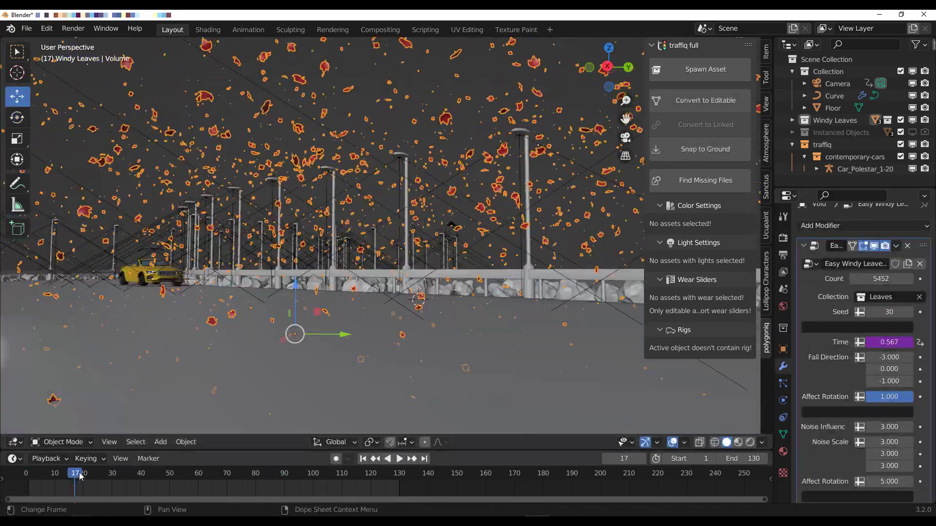
click(61, 441)
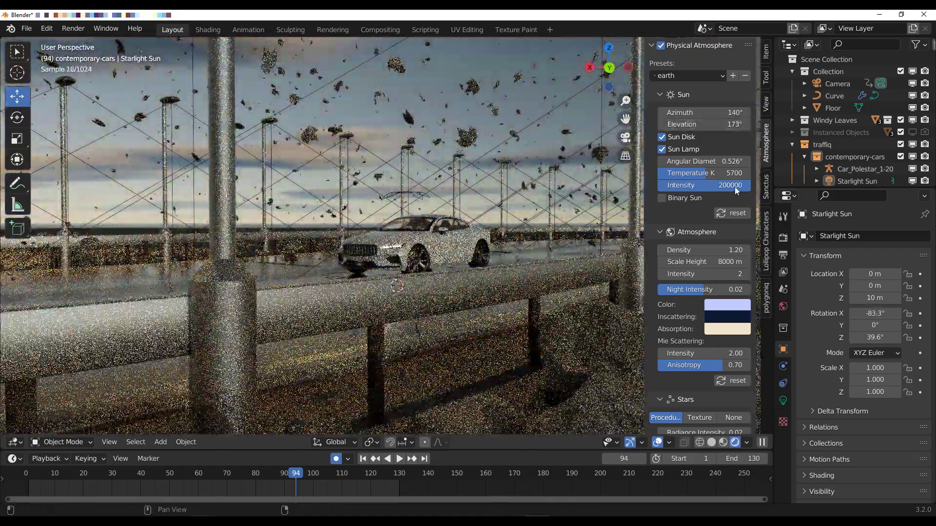
Reduce the Physical Atmosphere sun intensity to 40494.30
drag(705, 185, 692, 185)
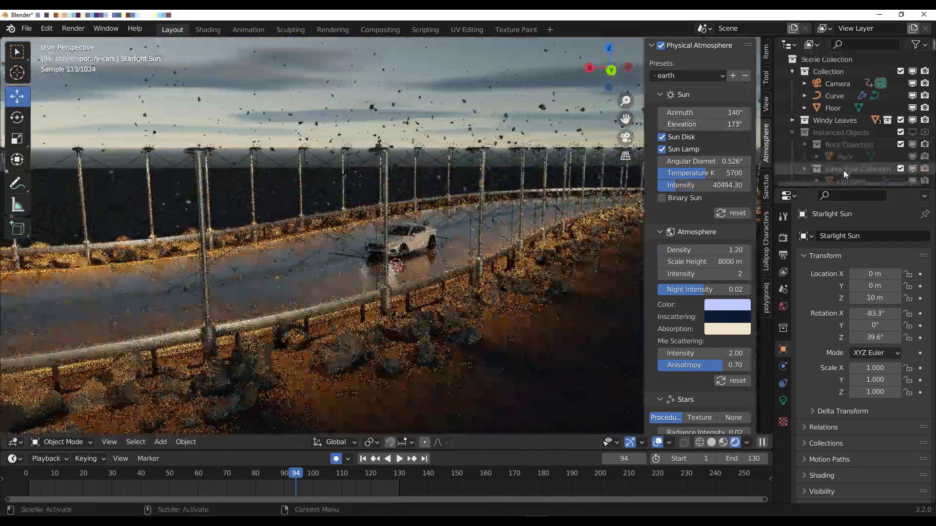